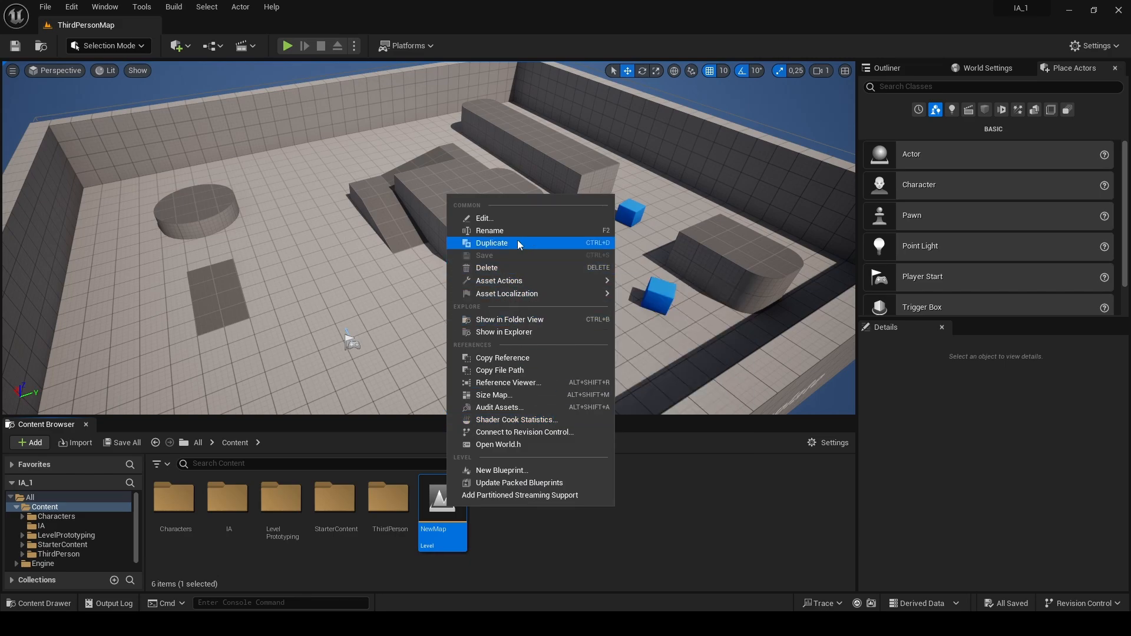
# Rename the NewMap level in the Content folder as Nivel1
pyautogui.click(508, 231)
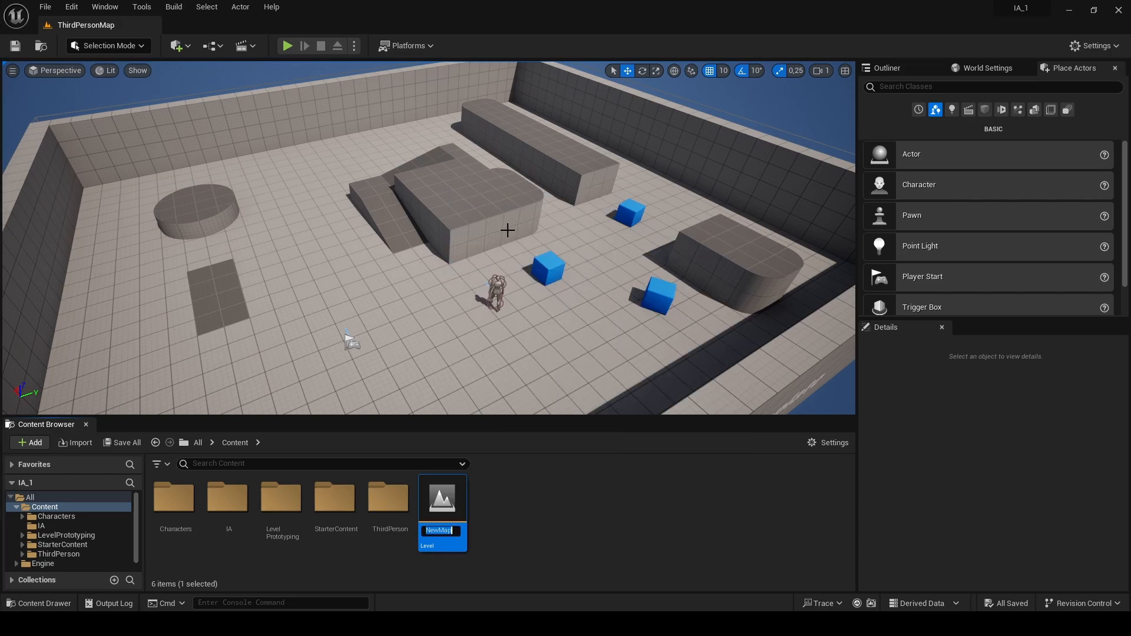
pyautogui.write('Nivel1')
pyautogui.press('Return')
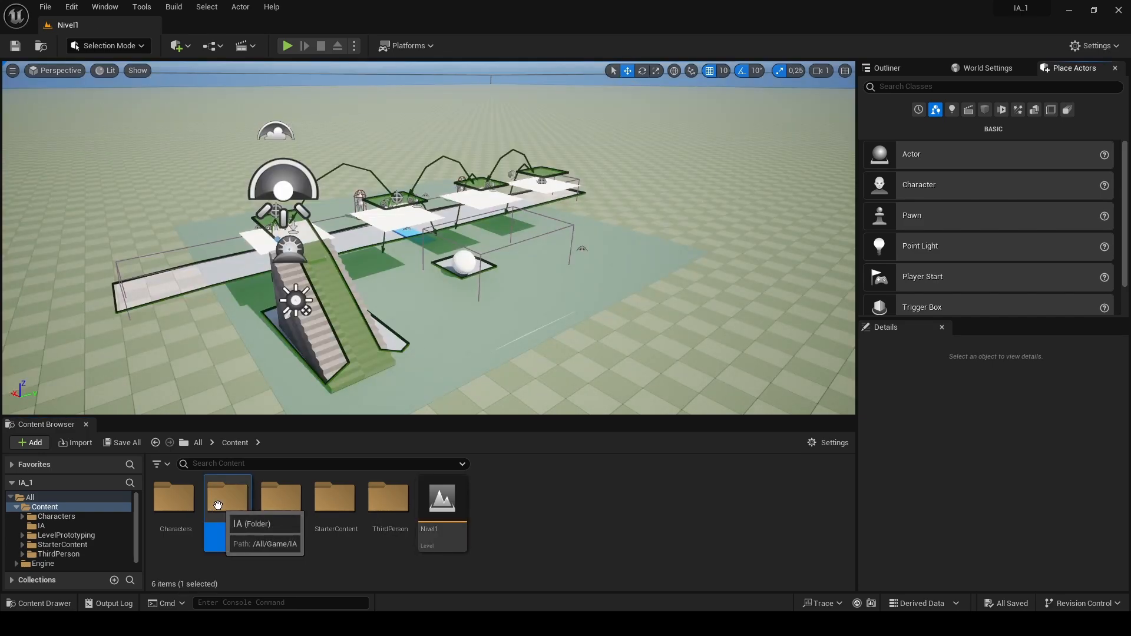
# Create a new folder named Ejercicio1 inside the IA folder
pyautogui.doubleClick(228, 500)
pyautogui.rightClick(541, 501)
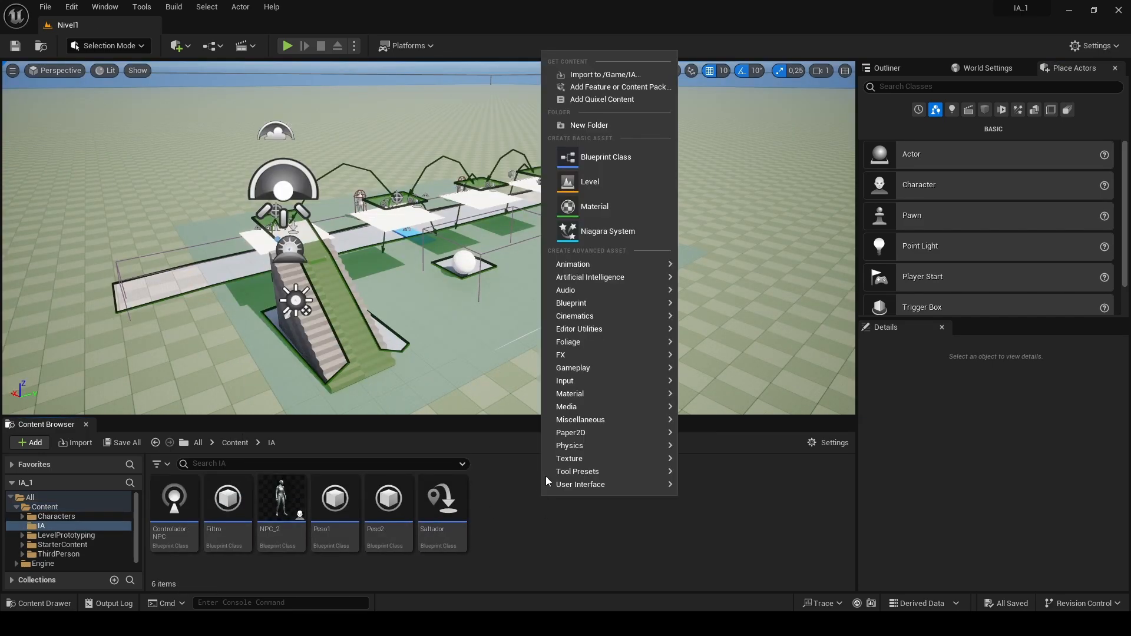
pyautogui.click(596, 124)
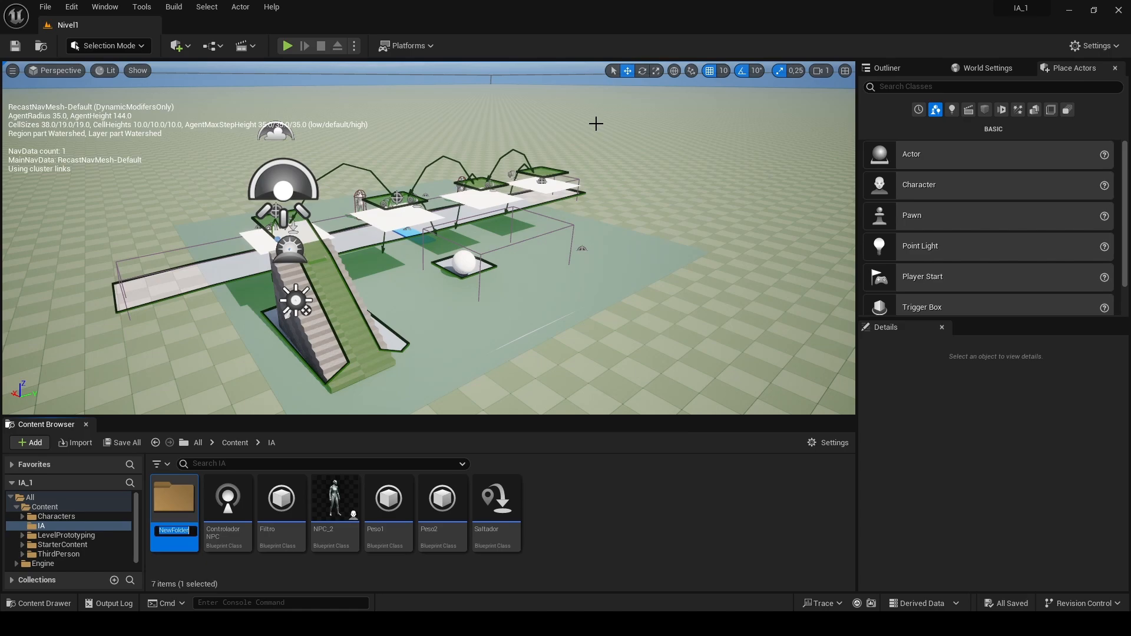
pyautogui.write('Ejercicio1')
pyautogui.press('Return')
# Move all six Blueprint classes in the IA folder, from ControladorNPC to Saltador, into the Ejercicio1 folder
pyautogui.click(497, 501)
pyautogui.keyDown('ctrl'); pyautogui.click(449, 508); pyautogui.keyUp('ctrl')
pyautogui.keyDown('ctrl'); pyautogui.click(389, 501); pyautogui.keyUp('ctrl')
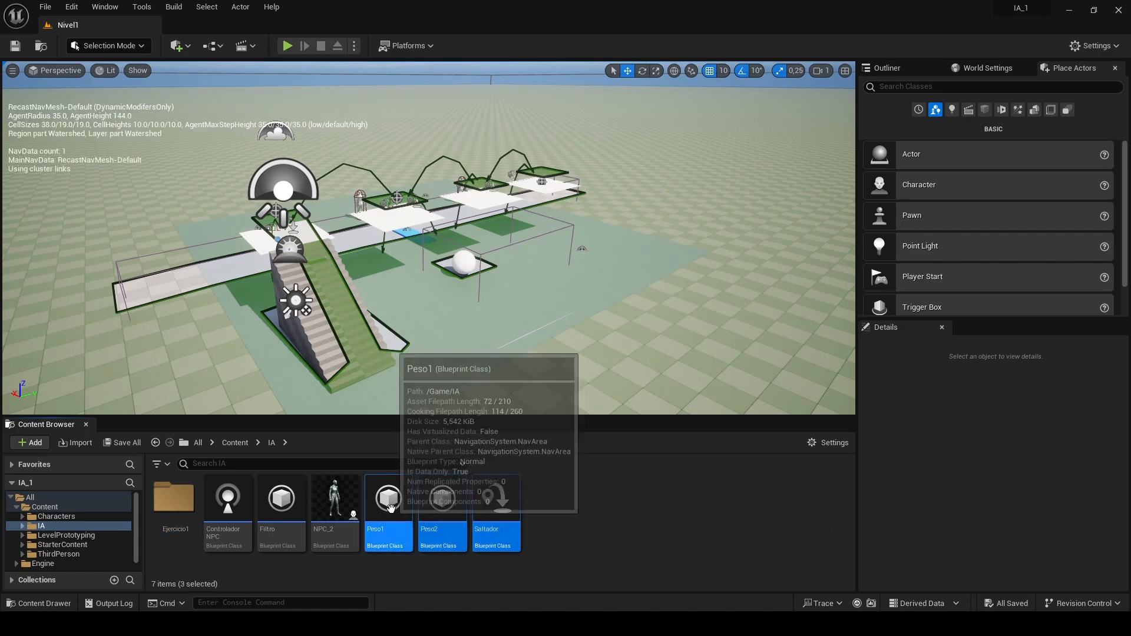
pyautogui.keyDown('ctrl'); pyautogui.click(335, 501); pyautogui.keyUp('ctrl')
pyautogui.keyDown('ctrl'); pyautogui.click(282, 501); pyautogui.keyUp('ctrl')
pyautogui.keyDown('ctrl'); pyautogui.click(224, 501); pyautogui.keyUp('ctrl')
pyautogui.moveTo(224, 501); pyautogui.dragTo(176, 507)
pyautogui.click(227, 528)
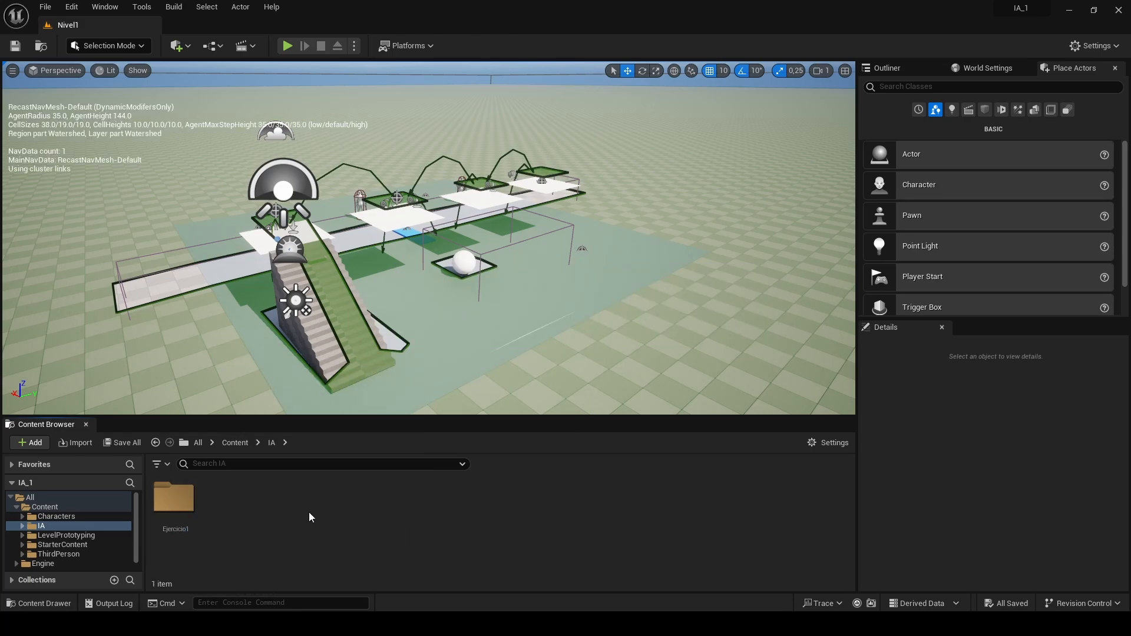
# Return to the Content folder and create a new level from the Basic template
pyautogui.click(235, 443)
pyautogui.click(49, 8)
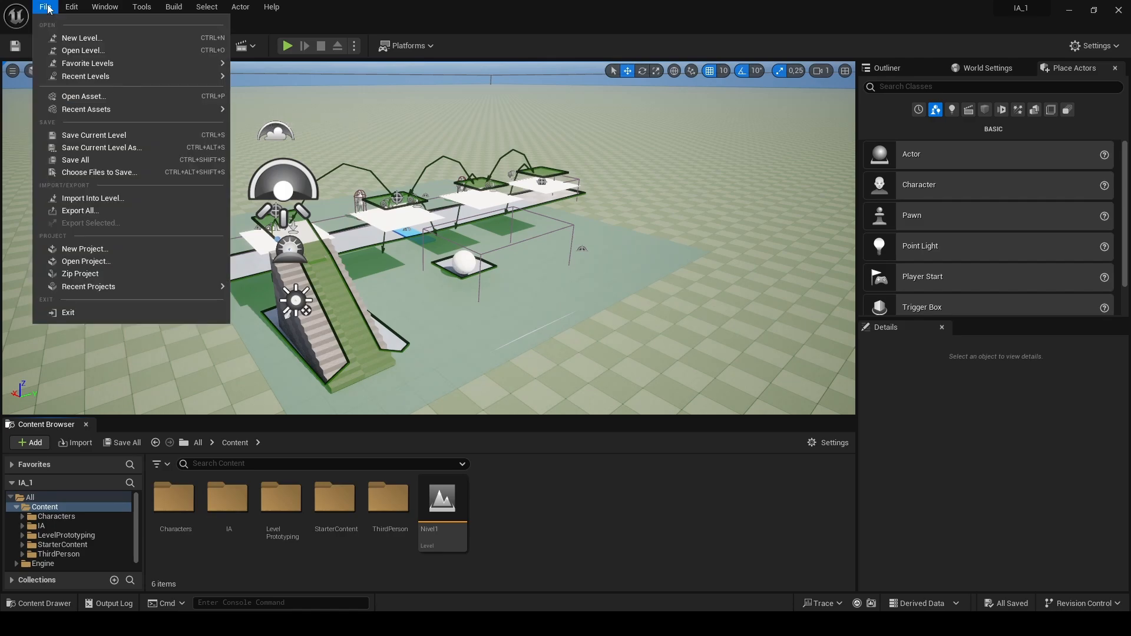
pyautogui.click(94, 39)
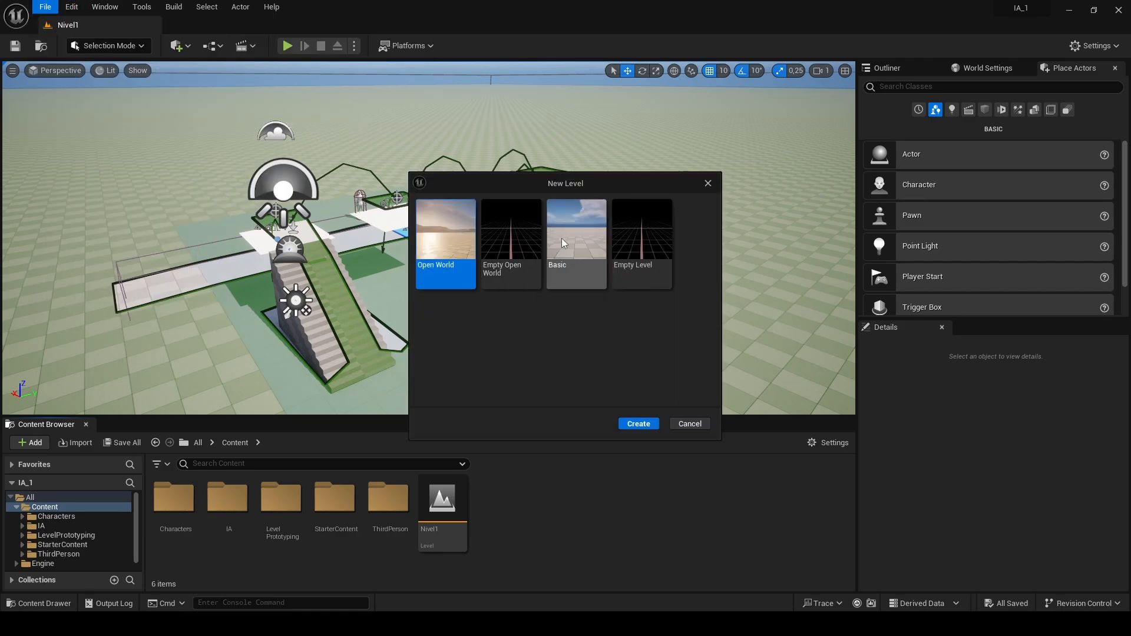
pyautogui.click(565, 237)
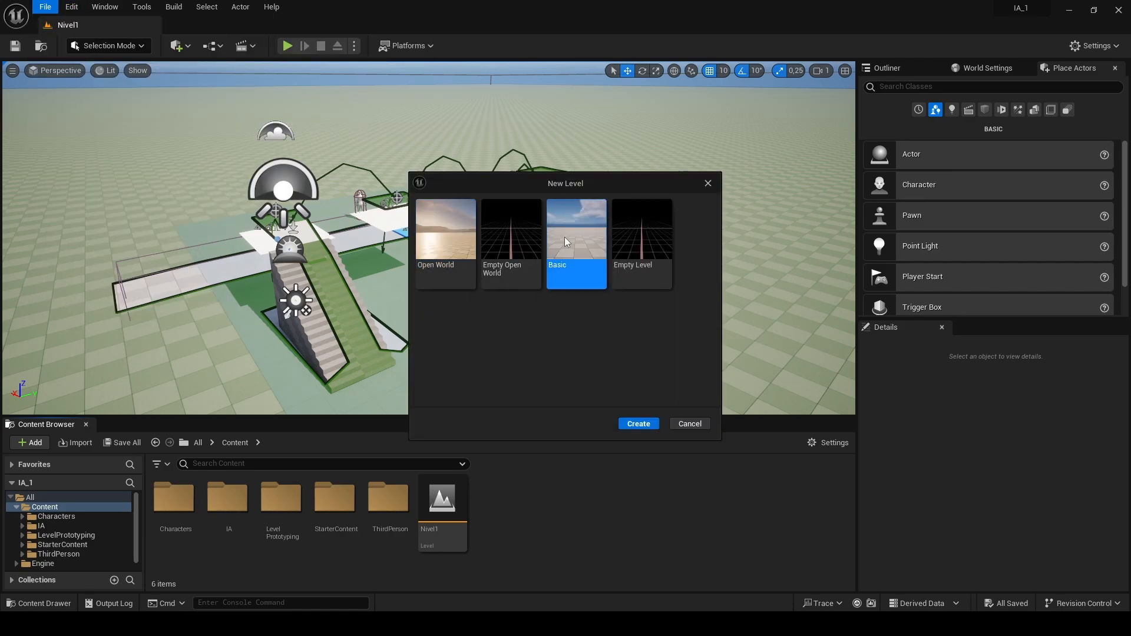
pyautogui.click(648, 424)
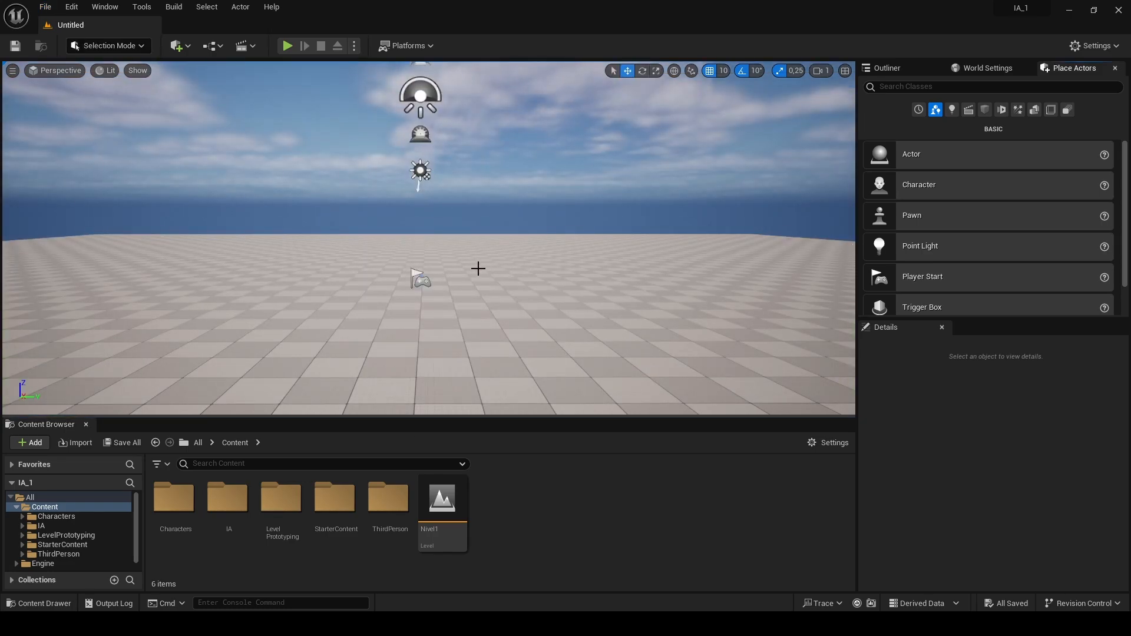
# Save the new level in the Content folder under the name Nivel2
pyautogui.click(13, 47)
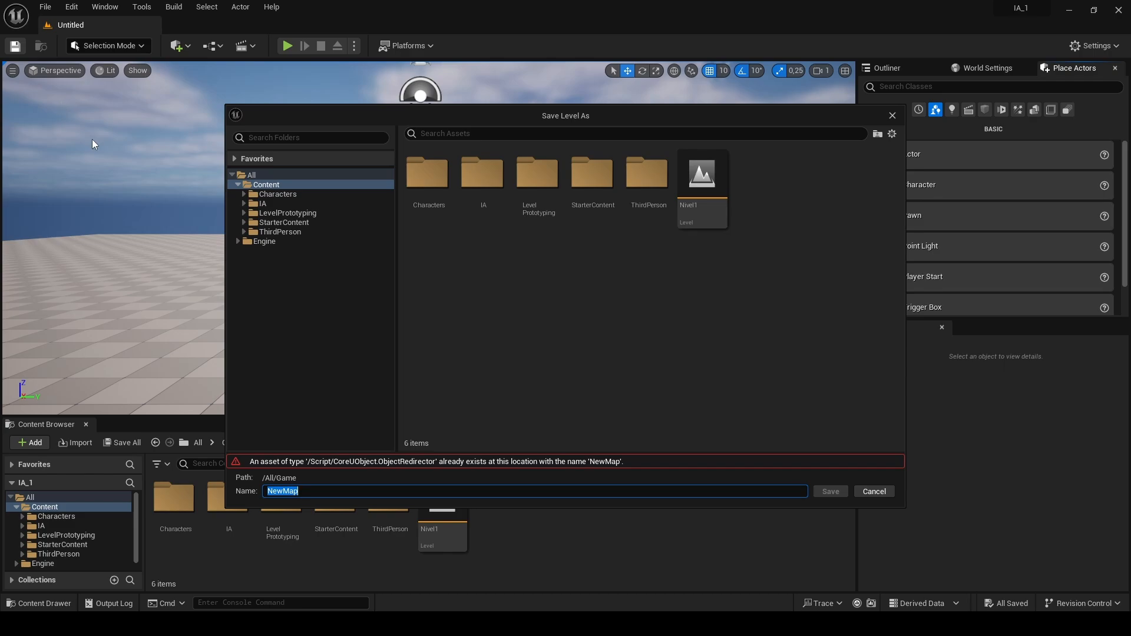
pyautogui.write('Nivel2')
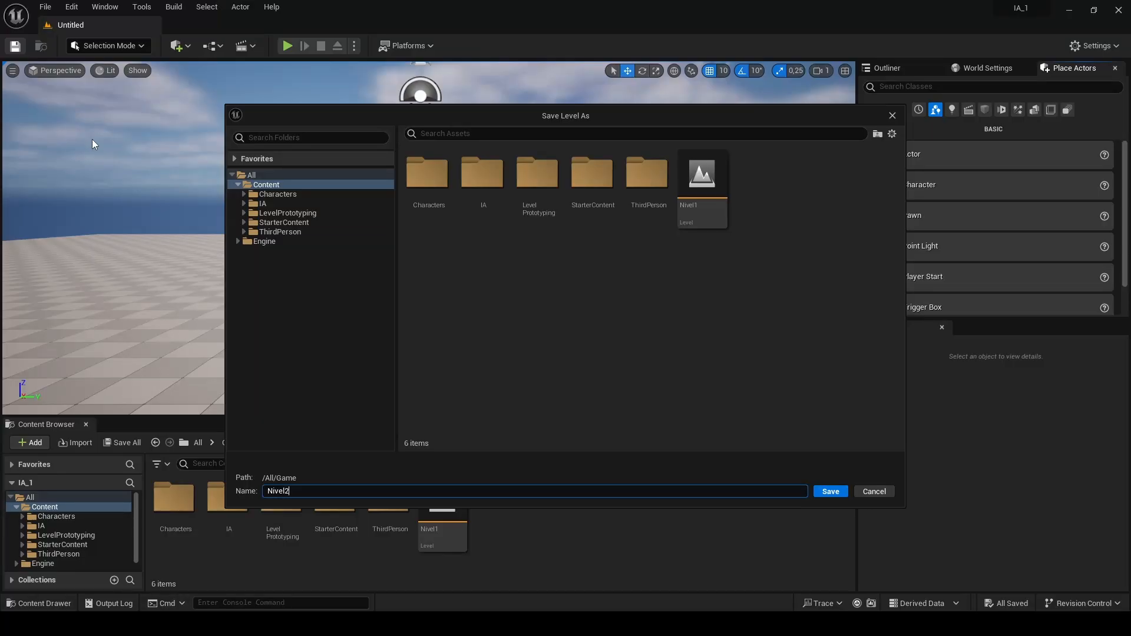
pyautogui.press('Return')
pyautogui.click(519, 540)
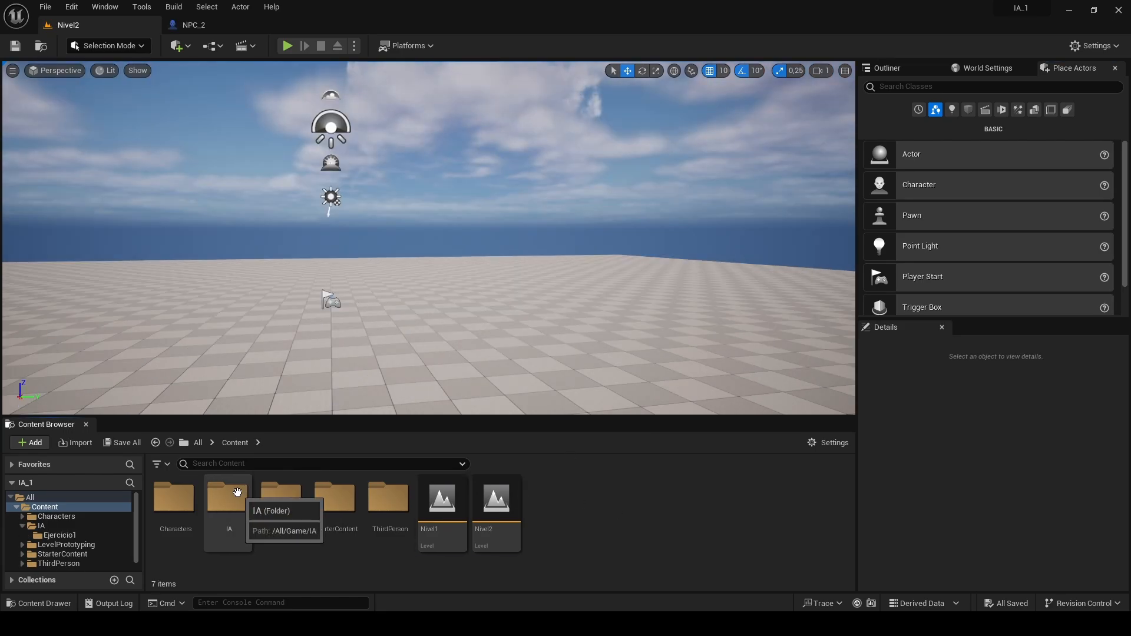
# Create a second folder named Ejercicio2 inside the IA folder
pyautogui.doubleClick(237, 495)
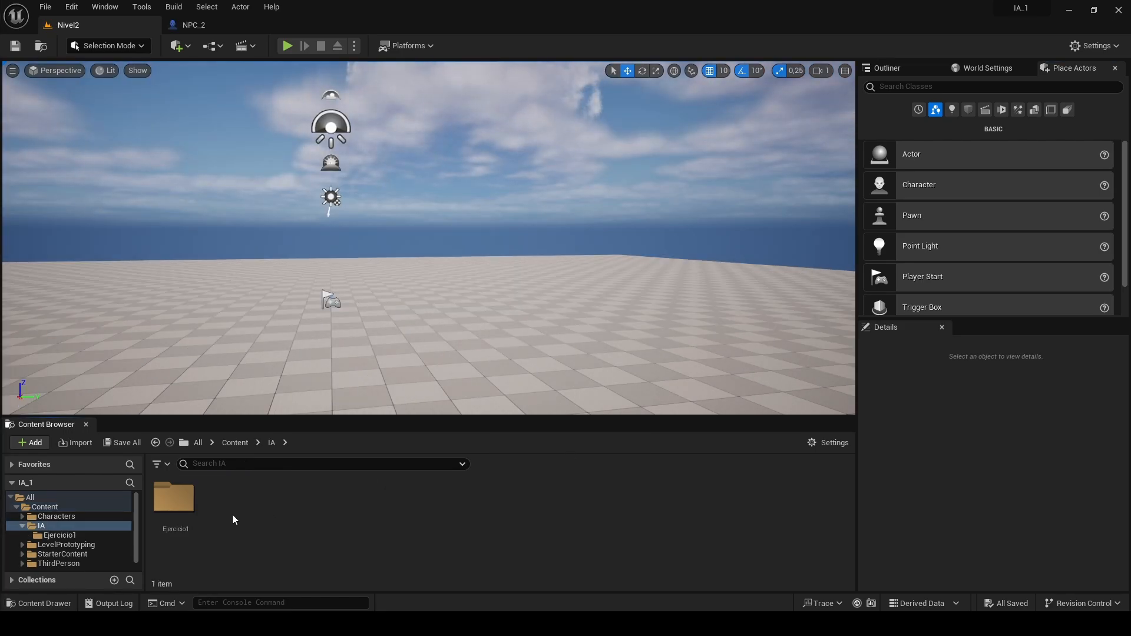
pyautogui.rightClick(232, 515)
pyautogui.click(271, 143)
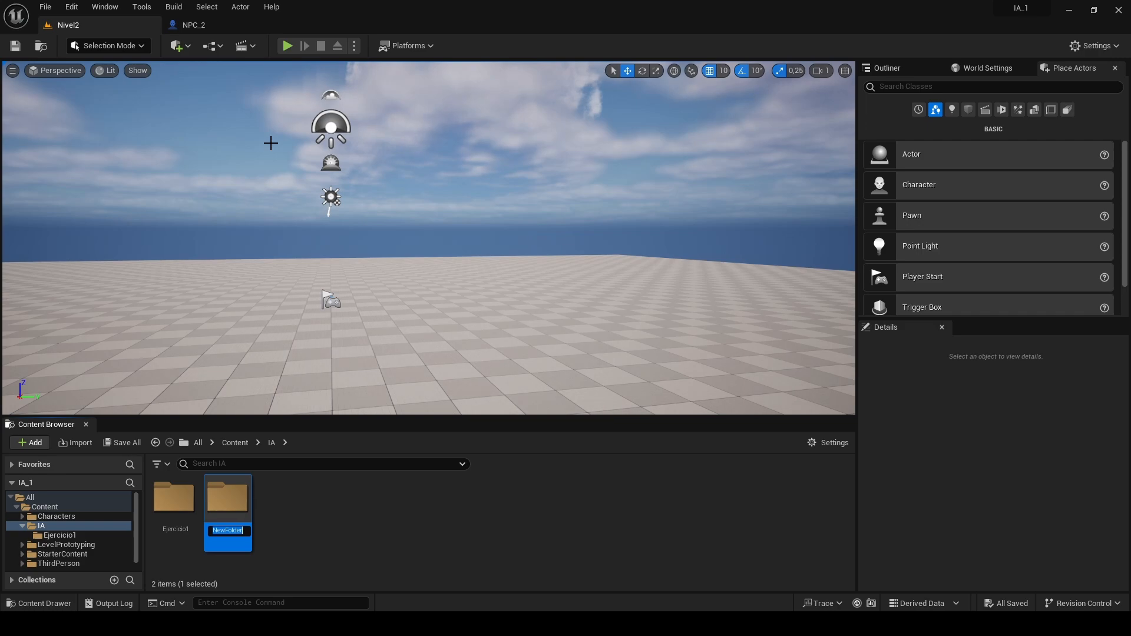
pyautogui.write('Ejercicio2')
pyautogui.press('Return')
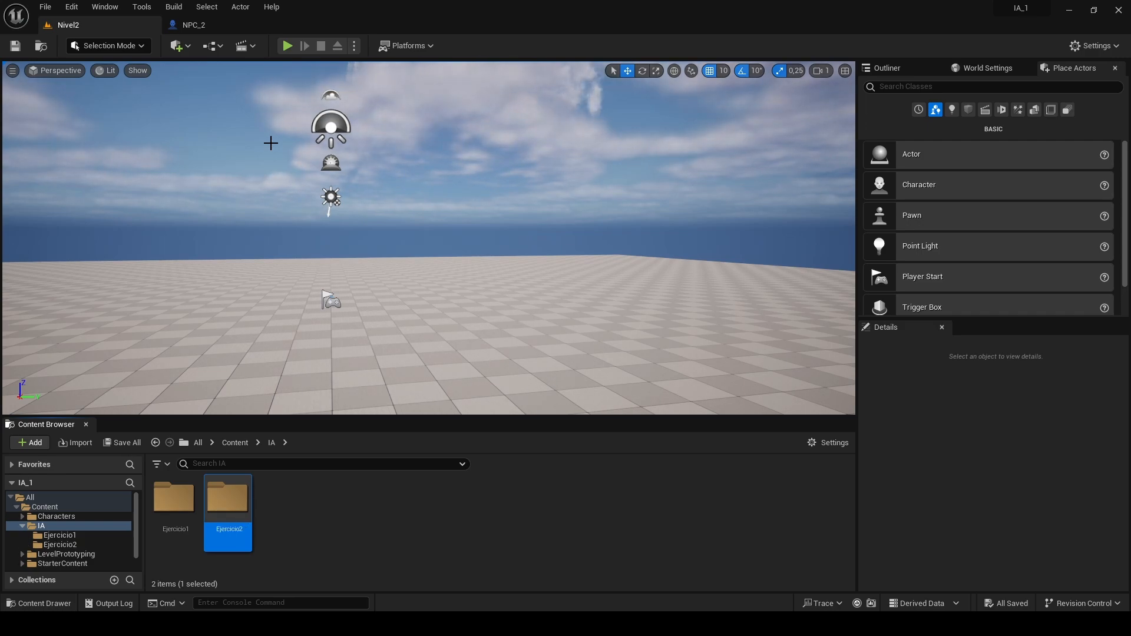
# Copy the NPC_2 Blueprint from the Ejercicio1 folder into the Ejercicio2 folder
pyautogui.doubleClick(174, 497)
pyautogui.moveTo(278, 501); pyautogui.dragTo(66, 547)
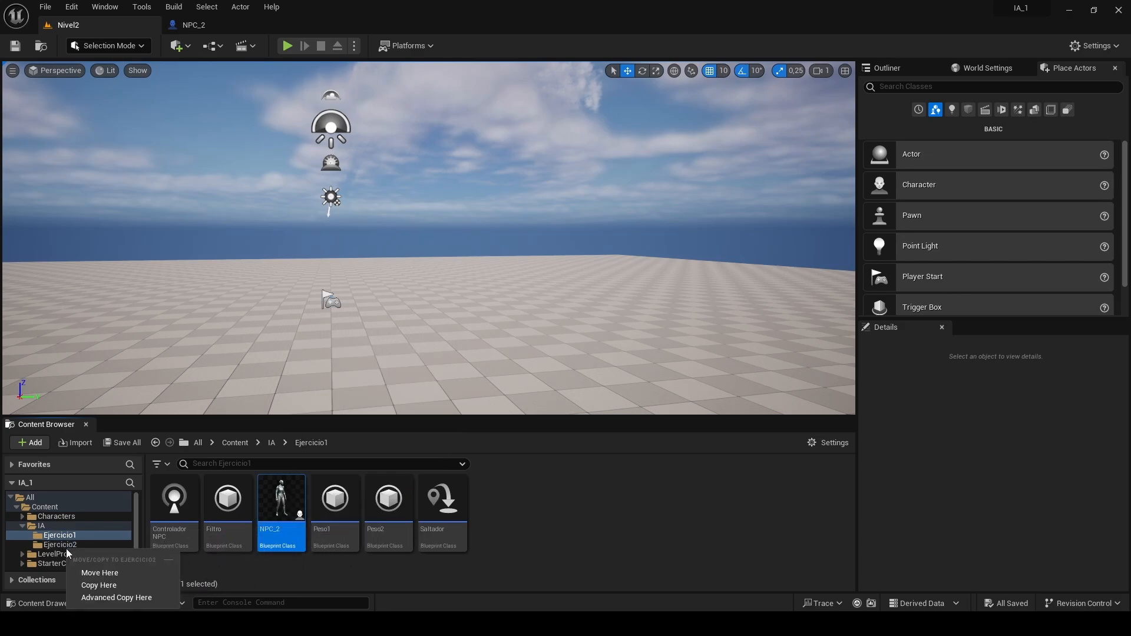
pyautogui.click(112, 584)
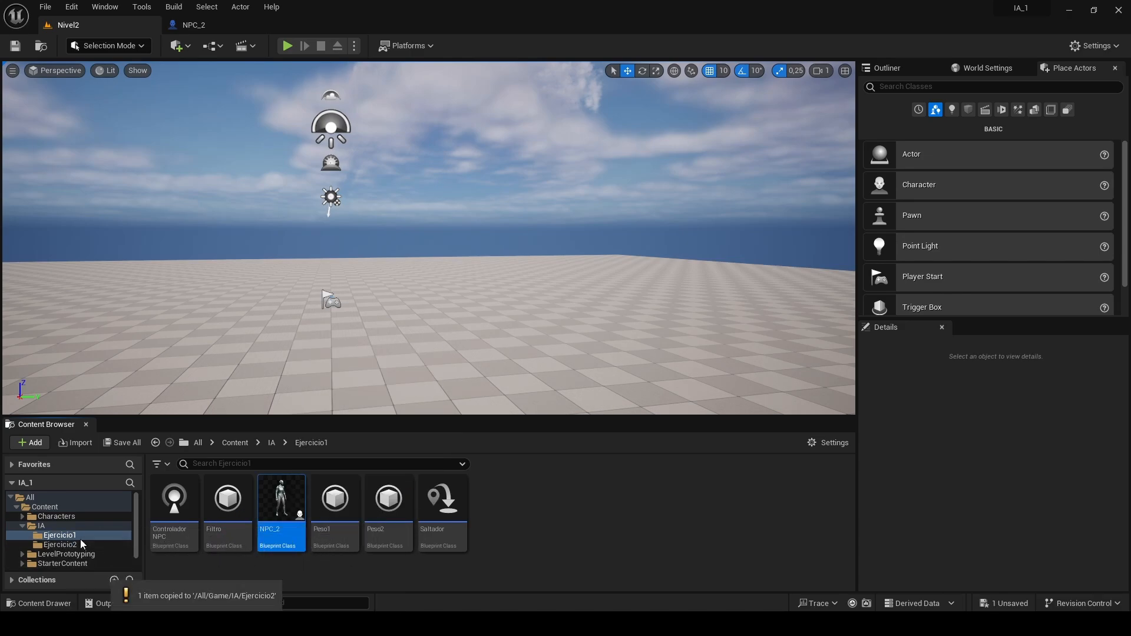
# Rename the NPC_2 copy in the Ejercicio2 folder as NPCAliado
pyautogui.click(59, 546)
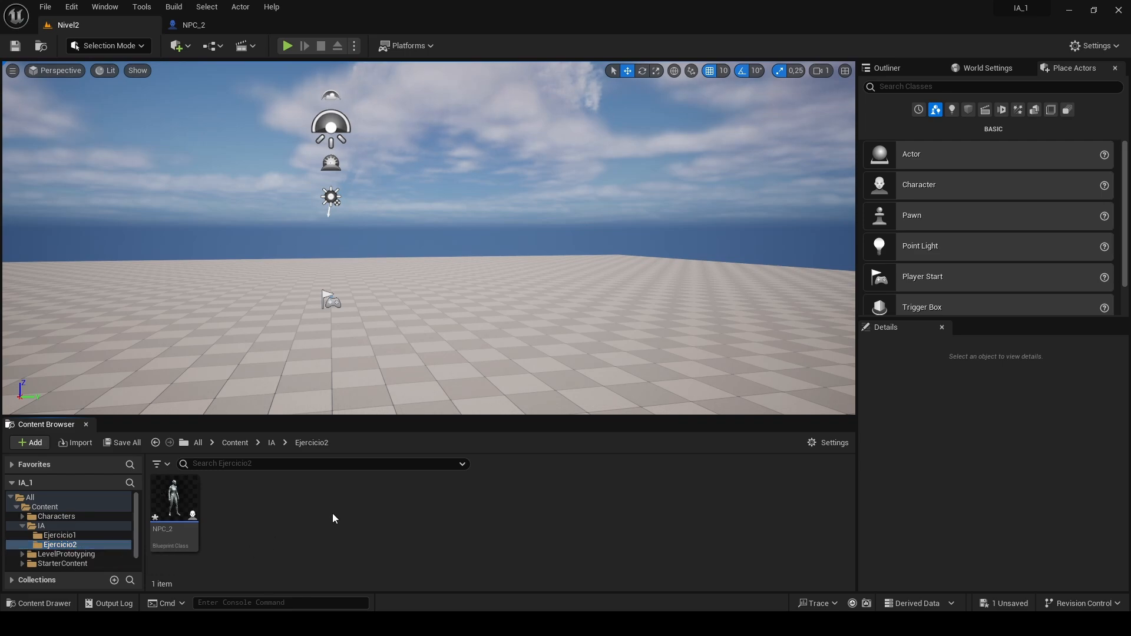
pyautogui.rightClick(174, 505)
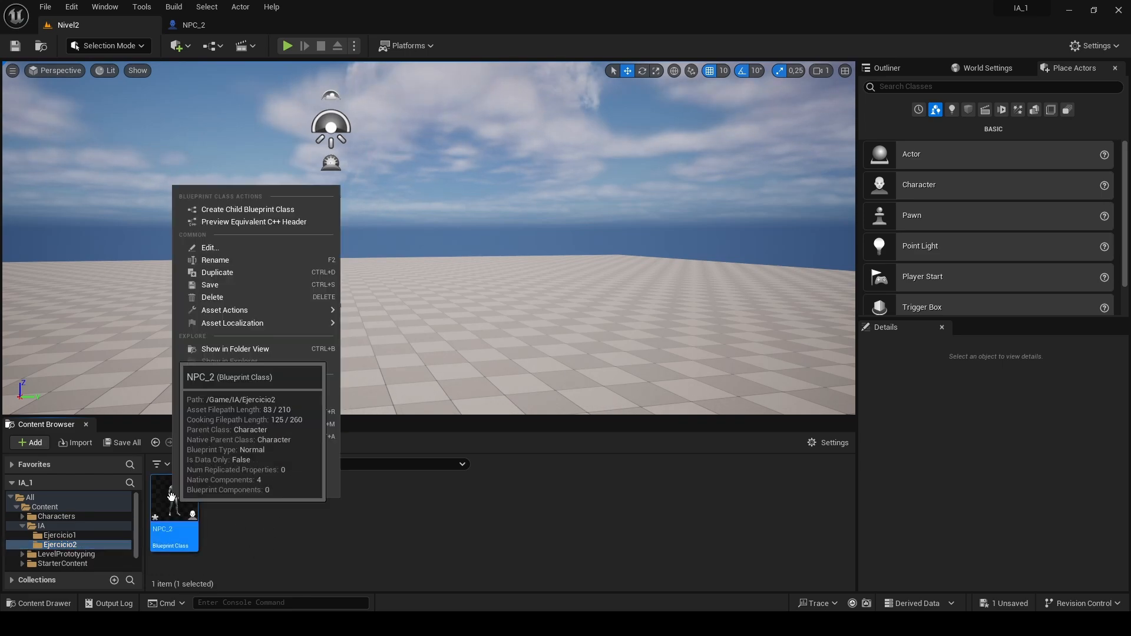
pyautogui.click(240, 258)
pyautogui.write('NPCAliado')
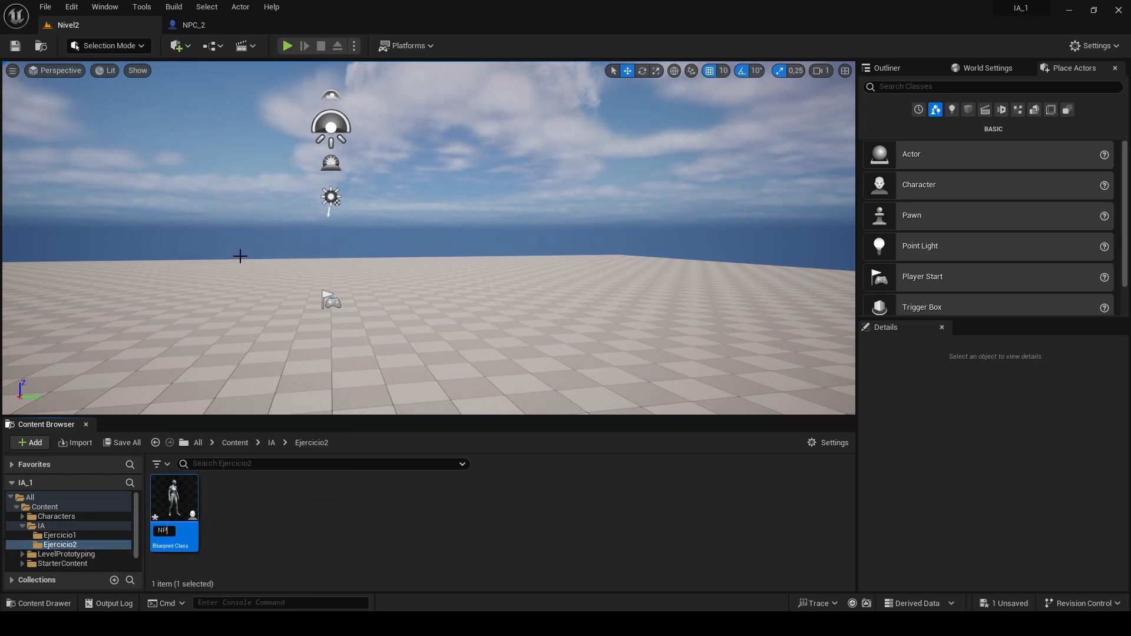
pyautogui.press('Return')
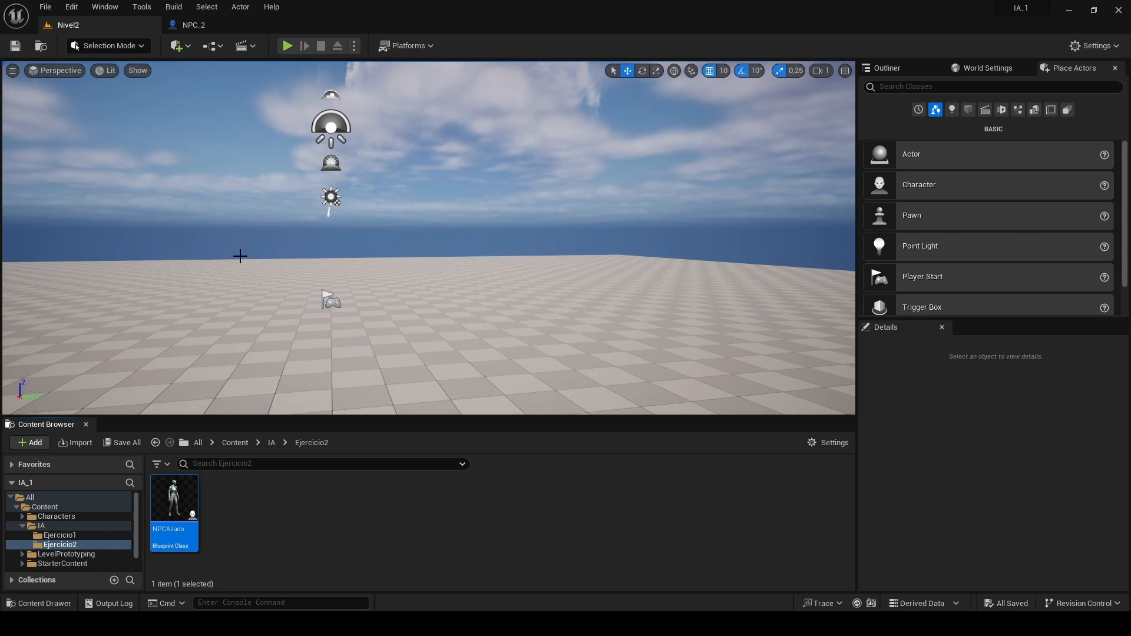
pyautogui.click(312, 526)
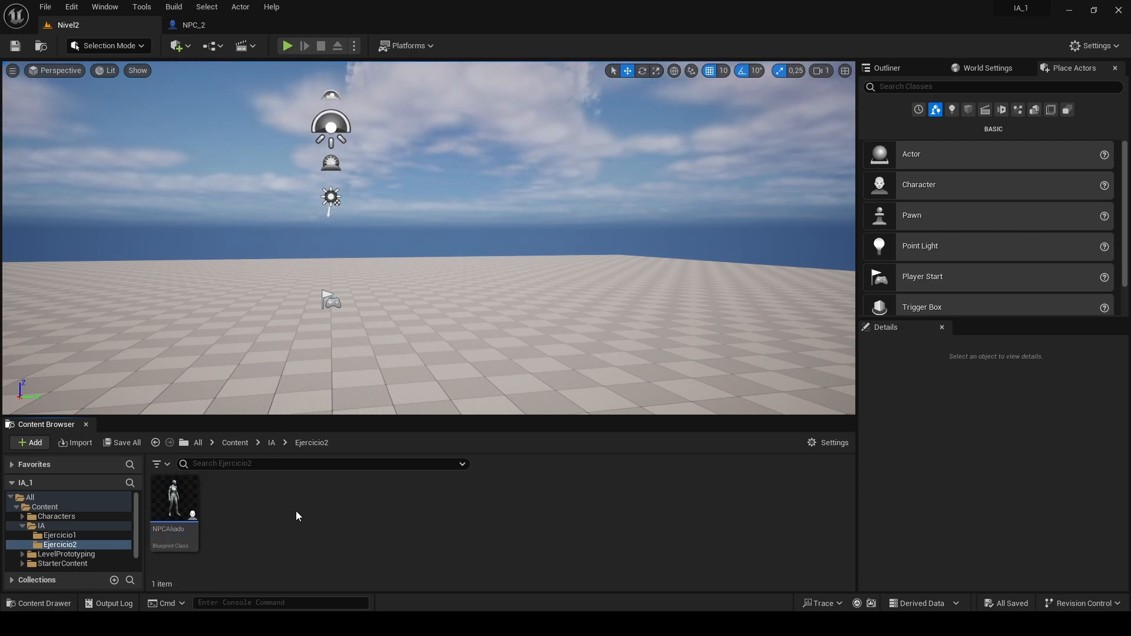
# Create a Blueprint class with AIController as its parent in the Ejercicio2 folder and name it ControladorAliado
pyautogui.rightClick(287, 507)
pyautogui.click(344, 170)
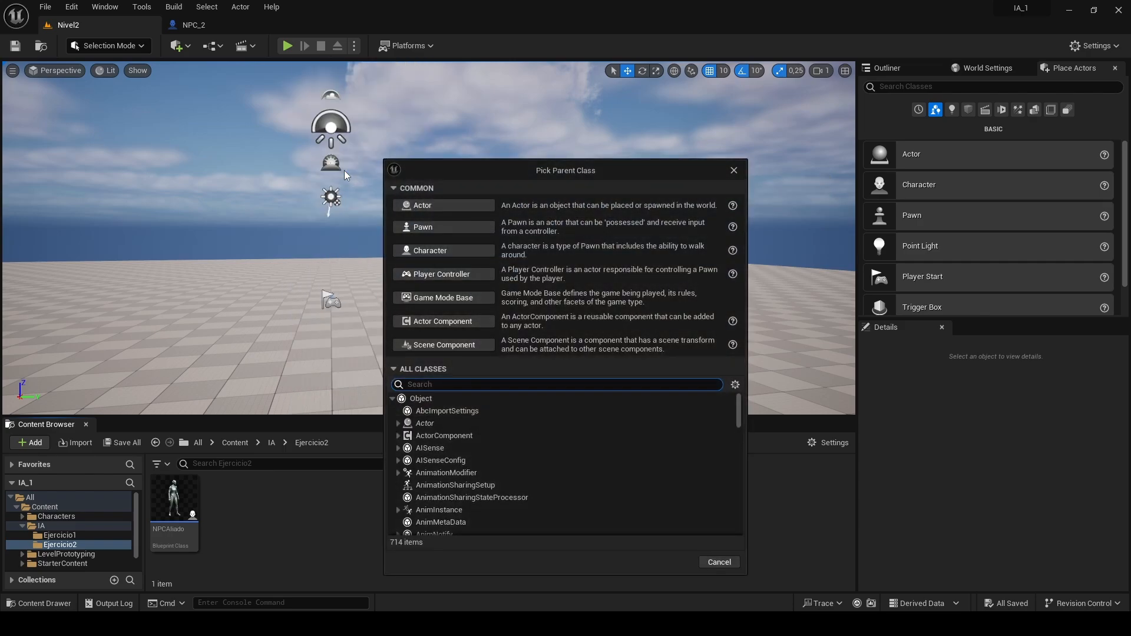
pyautogui.write('aicontrol')
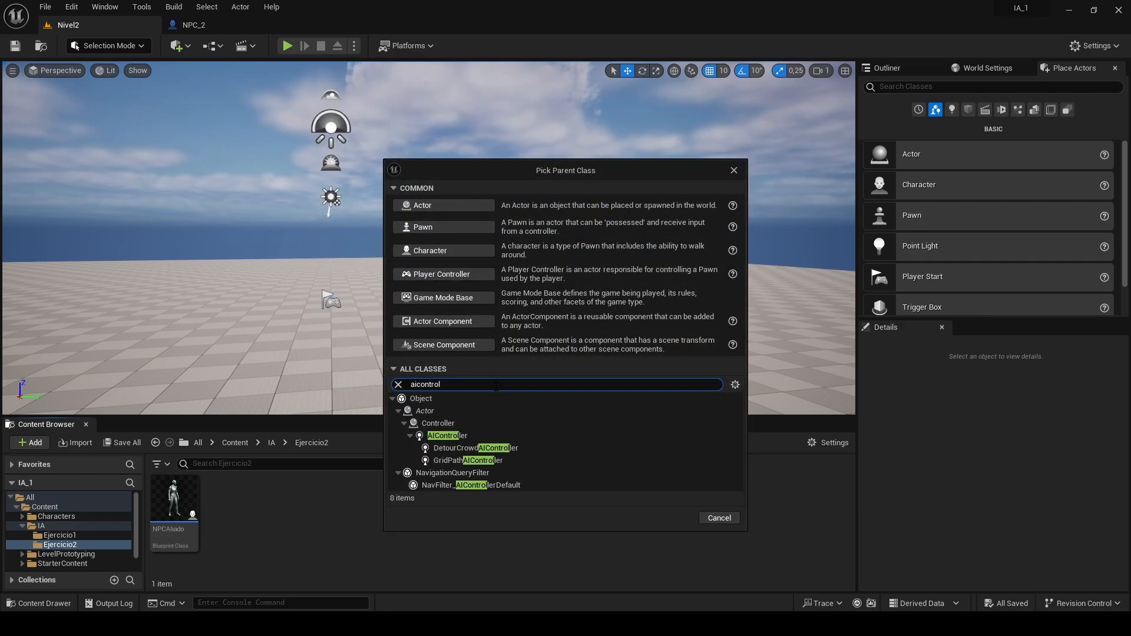
pyautogui.click(454, 435)
pyautogui.click(674, 518)
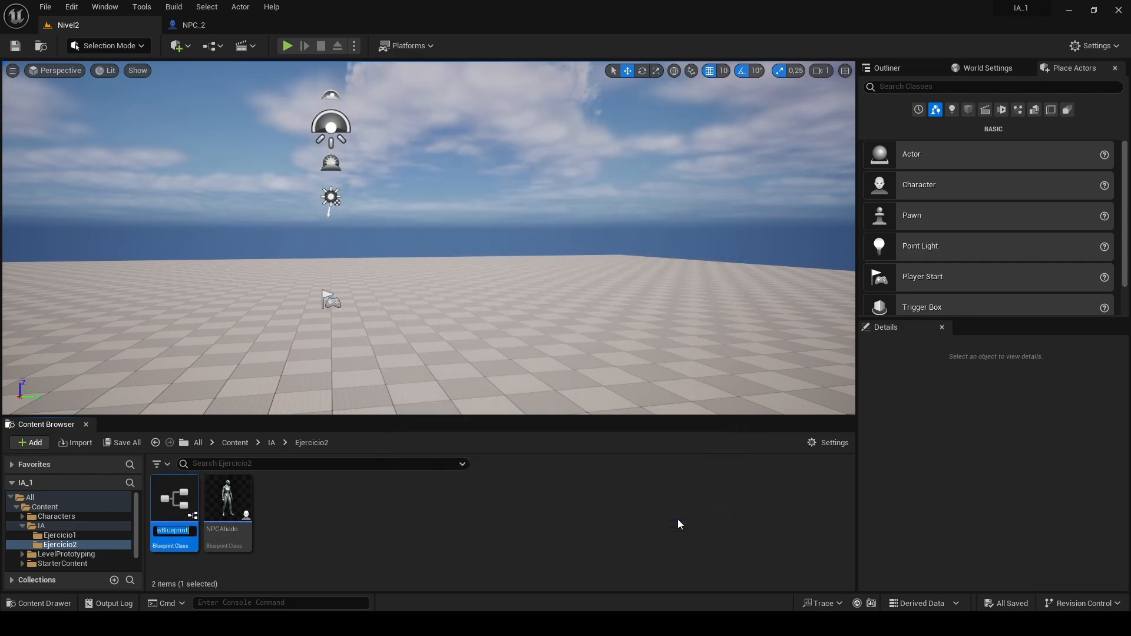
pyautogui.write('ControladorAliado')
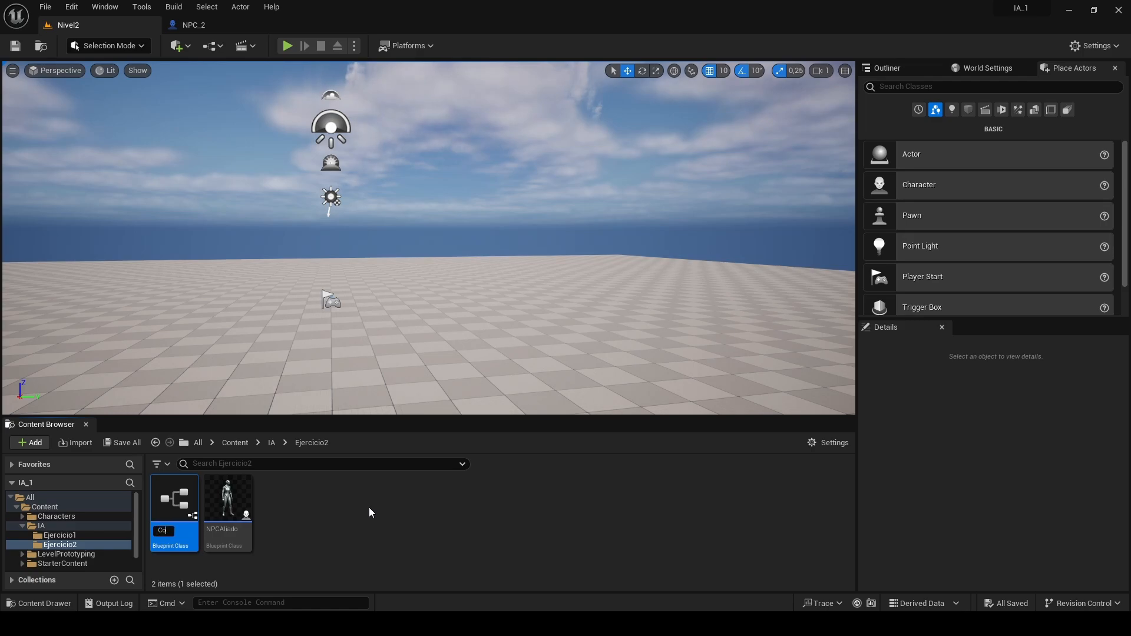
pyautogui.click(369, 508)
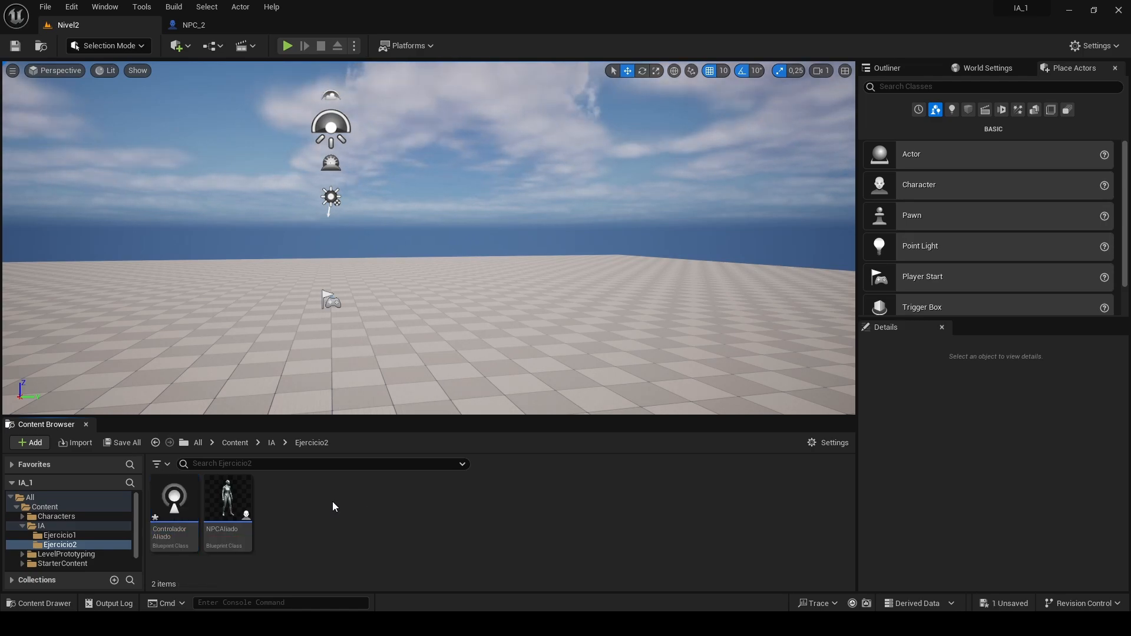
# Open the NPCAliado Blueprint and set its AI Controller Class to ControladorAliado
pyautogui.doubleClick(227, 504)
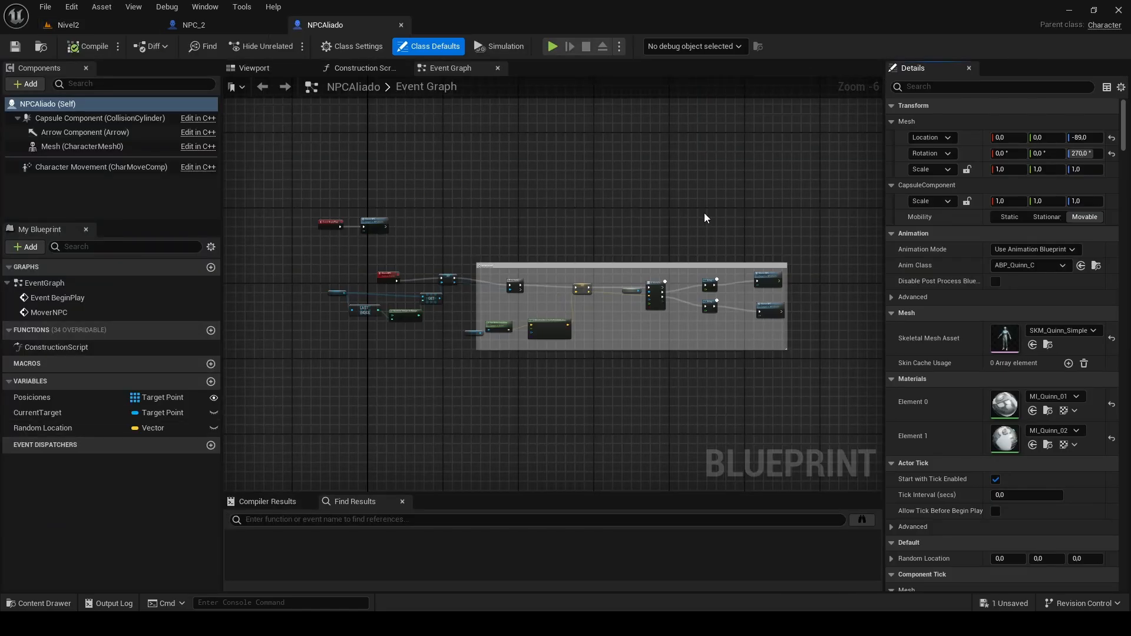
pyautogui.click(943, 87)
pyautogui.write('ai control')
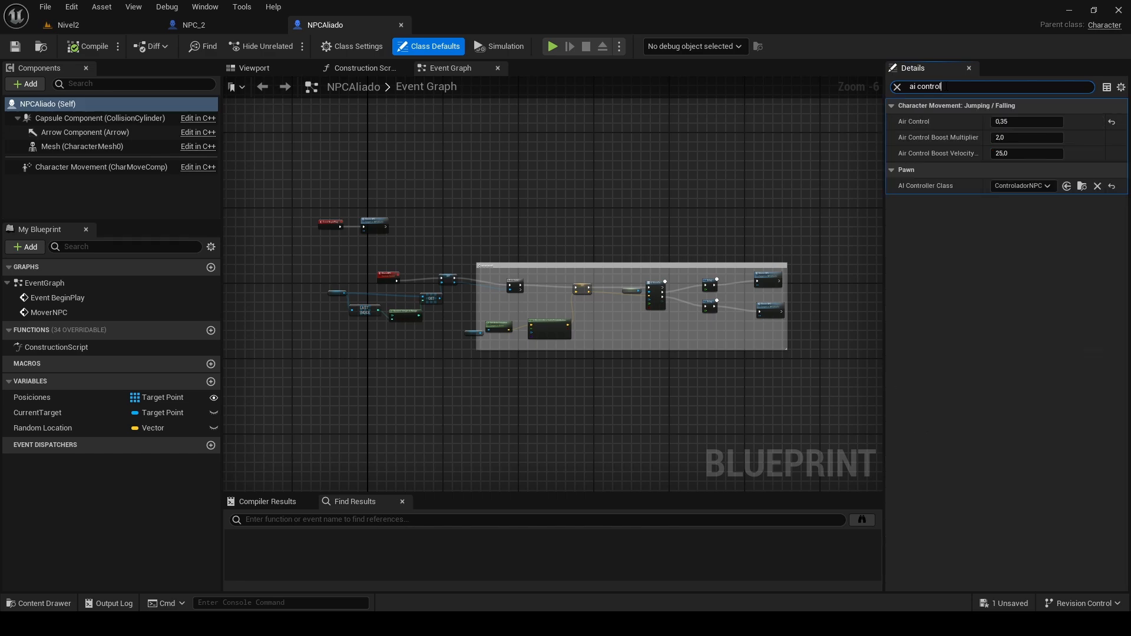
pyautogui.click(1049, 186)
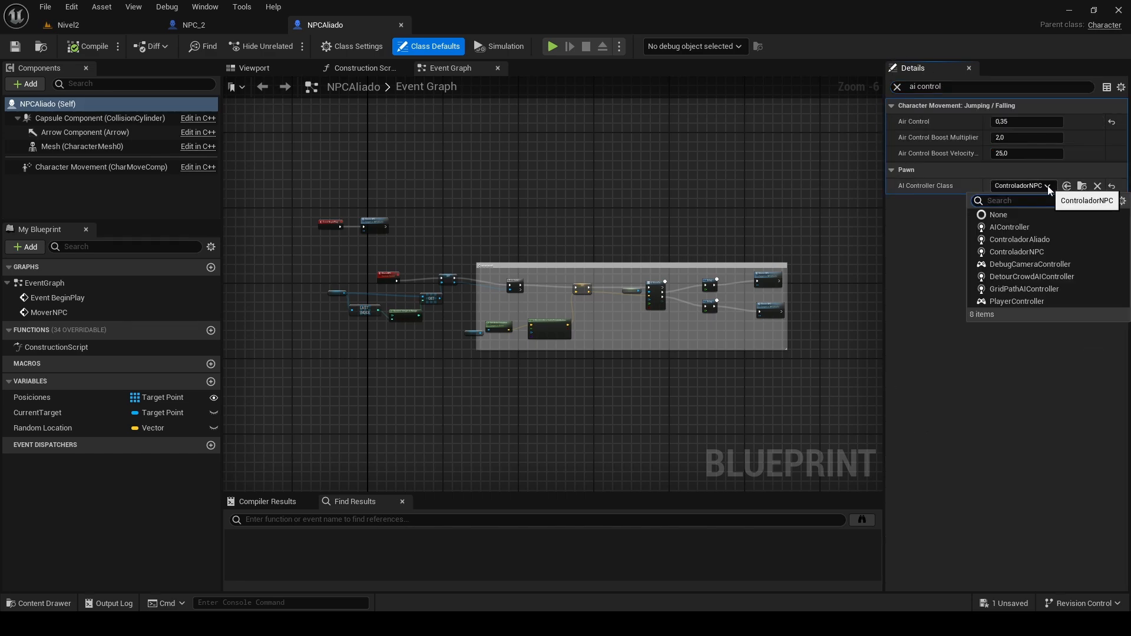
pyautogui.click(1033, 239)
# Delete all nodes from NPCAliado's event graph along with the Random Location, CurrentTarget and Posiciones variables
pyautogui.moveTo(795, 126); pyautogui.dragTo(281, 437)
pyautogui.press('Delete')
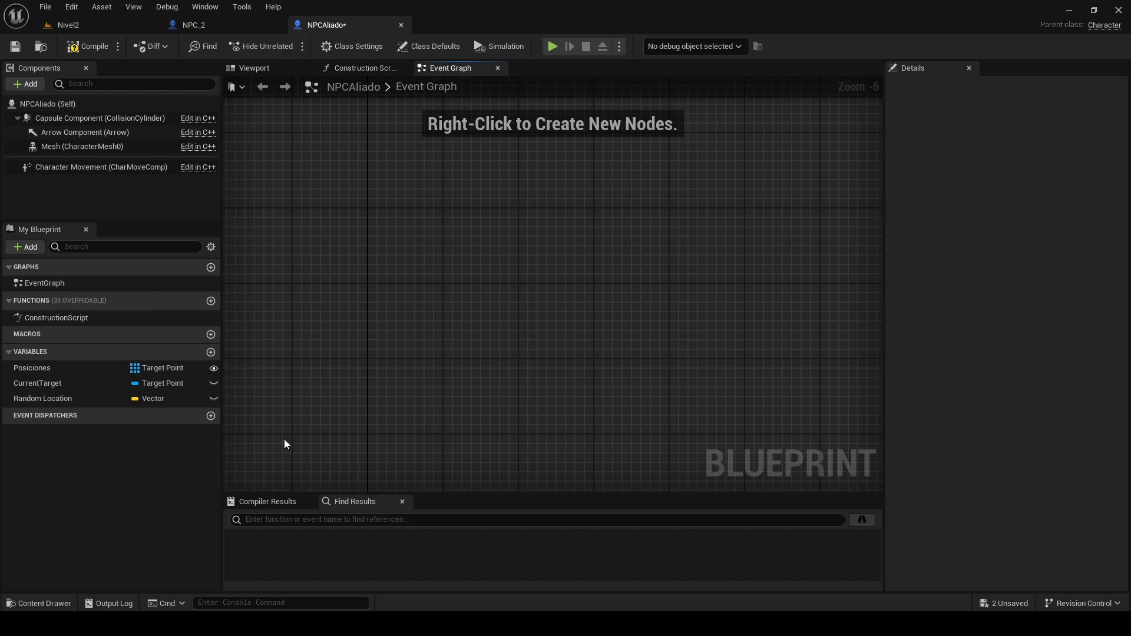
pyautogui.click(69, 398)
pyautogui.press('Delete')
pyautogui.click(50, 374)
pyautogui.press('Delete')
pyautogui.click(51, 373)
pyautogui.press('Delete')
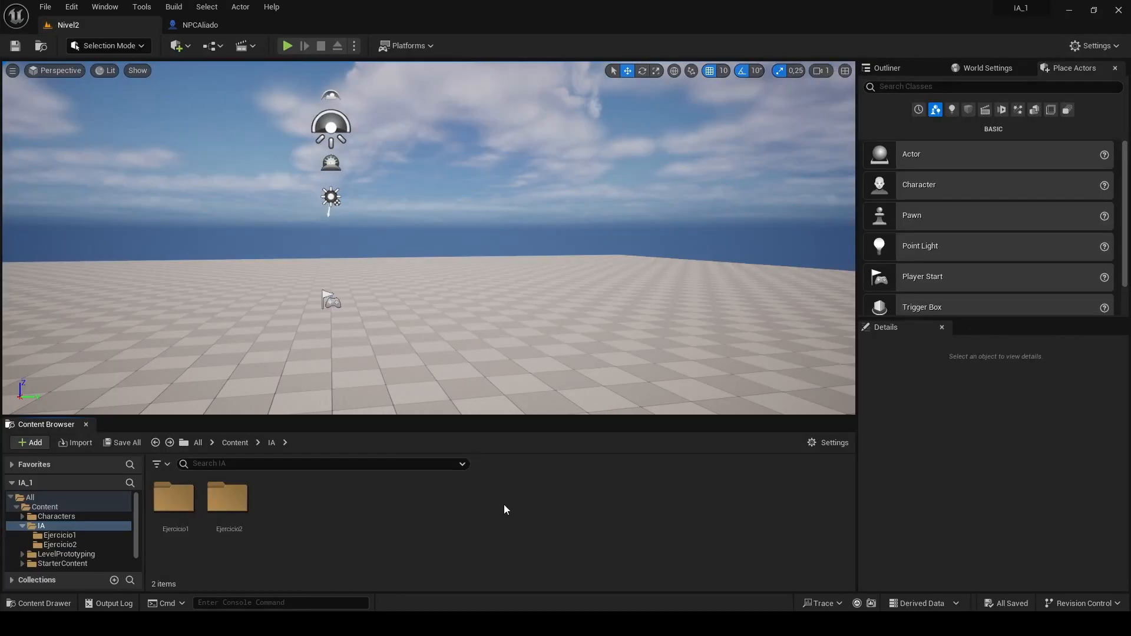
# Create a Behavior Tree asset named ArbolAliado in the Ejercicio2 folder
pyautogui.doubleClick(227, 498)
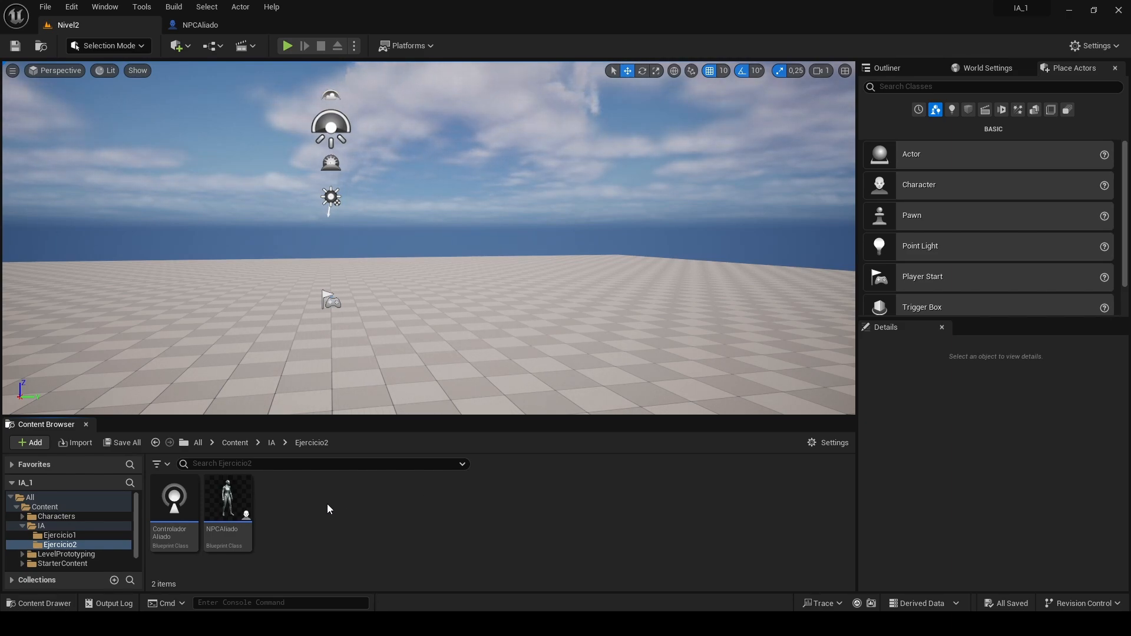
pyautogui.rightClick(308, 504)
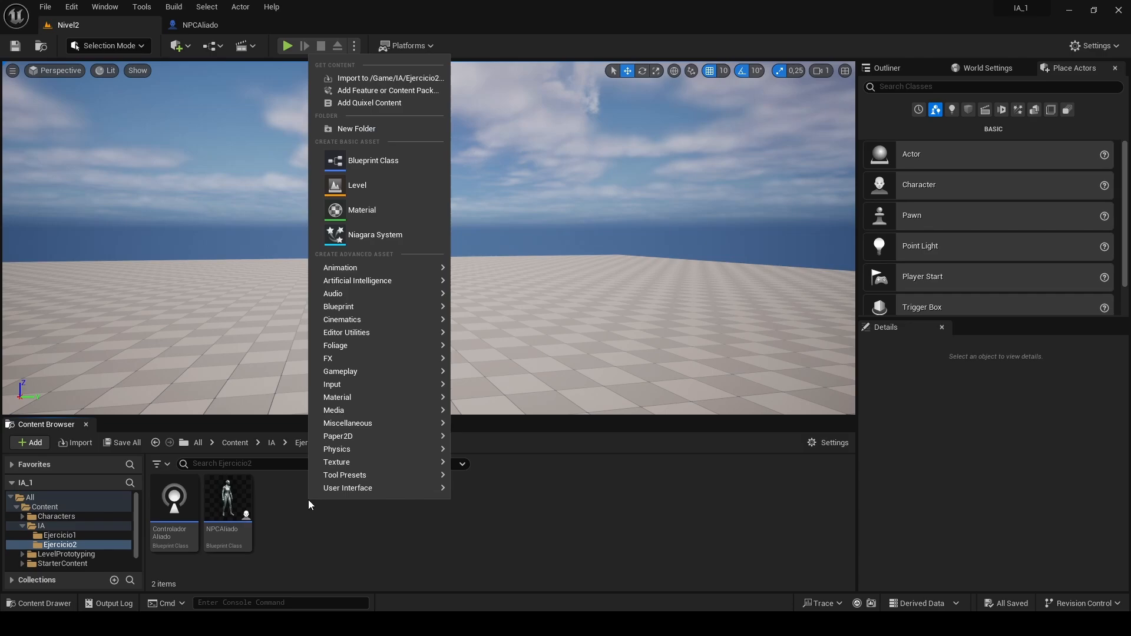
pyautogui.moveTo(385, 284)
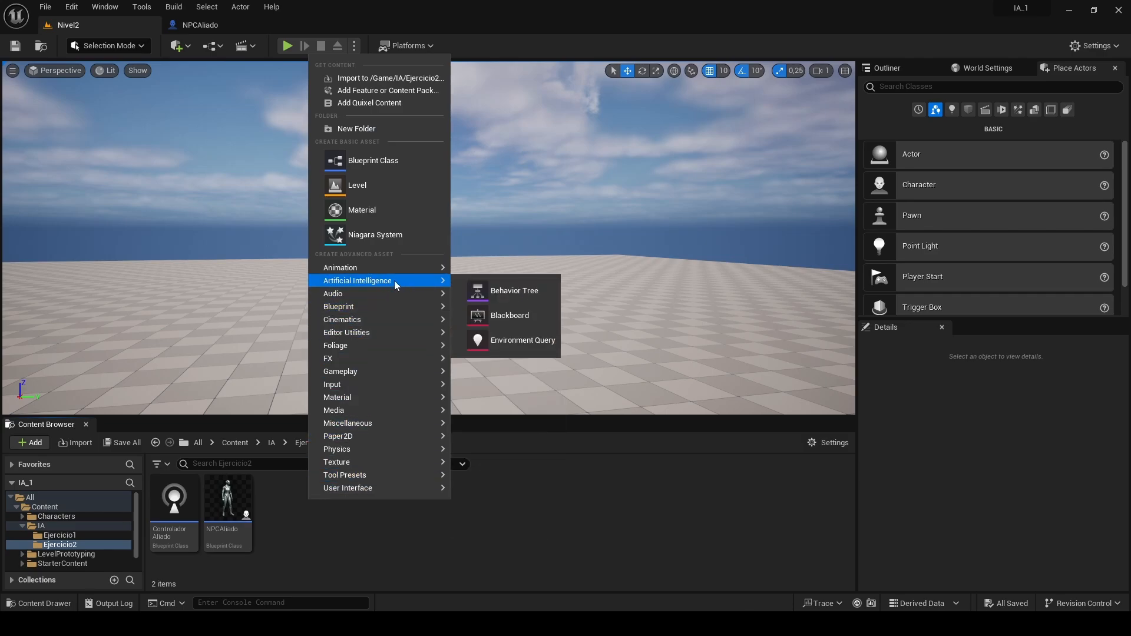
pyautogui.click(513, 291)
pyautogui.write('ArbolAliado')
pyautogui.press('Return')
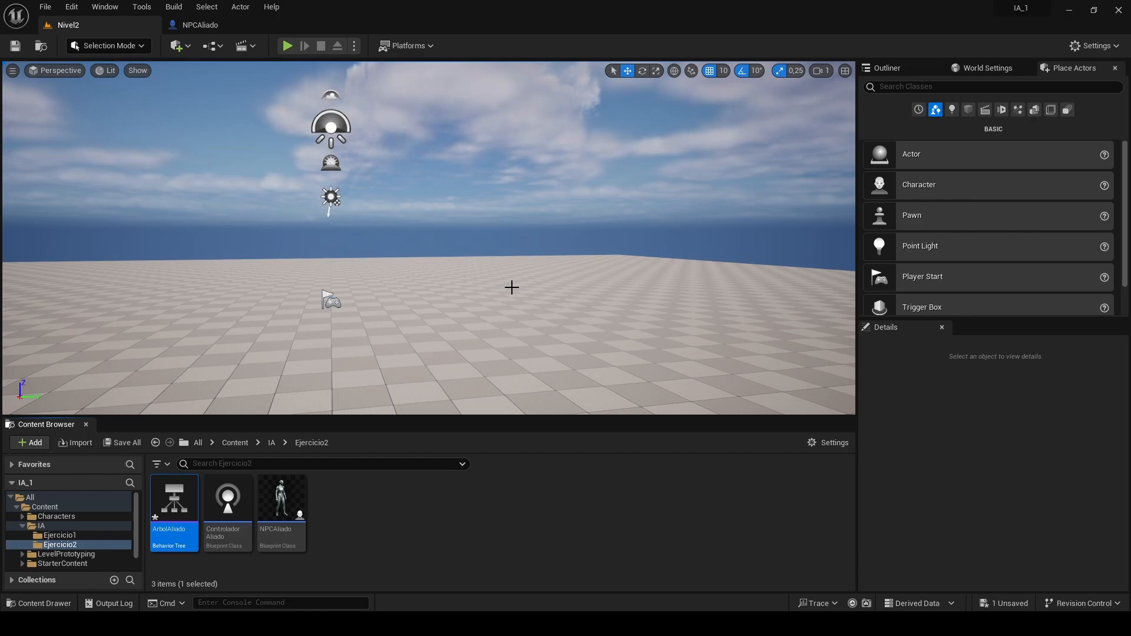
# Open ArbolAliado and create a new blackboard for it named PizarraAliado, saved in the Ejercicio2 folder
pyautogui.press('Return')
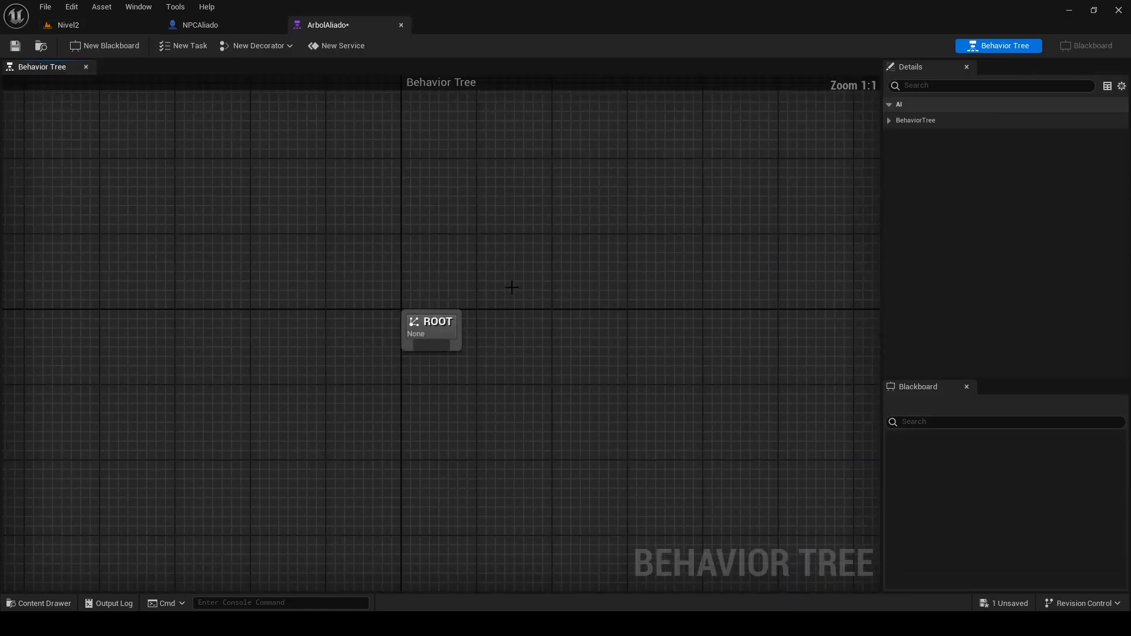
pyautogui.moveTo(443, 385); pyautogui.dragTo(550, 261, button='right')
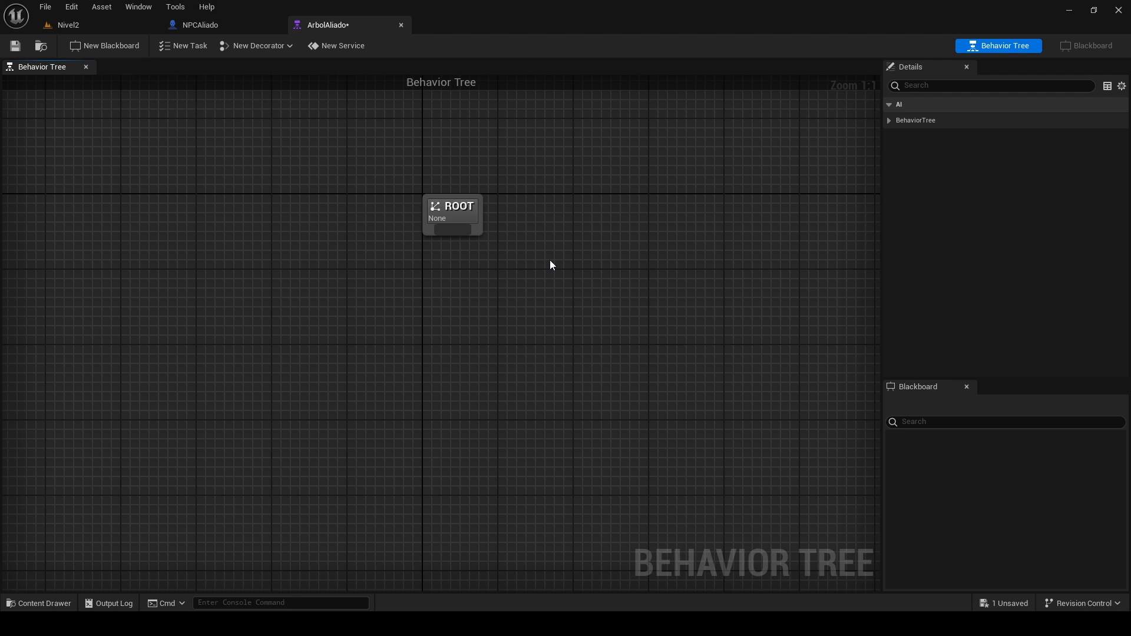
pyautogui.click(109, 46)
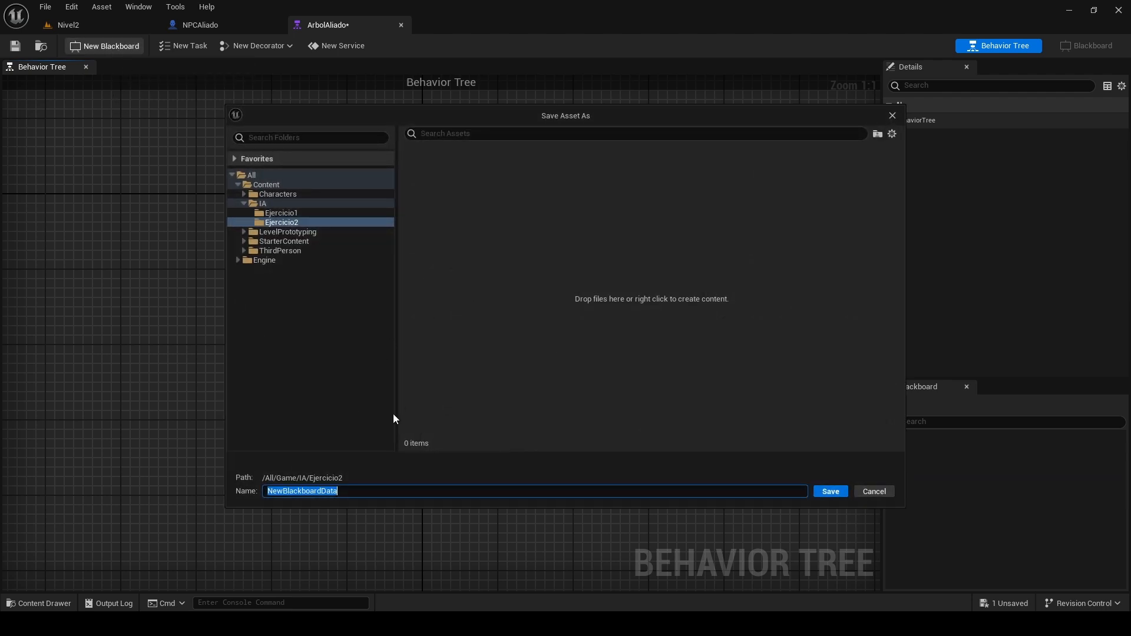
pyautogui.write('PizarraAliado')
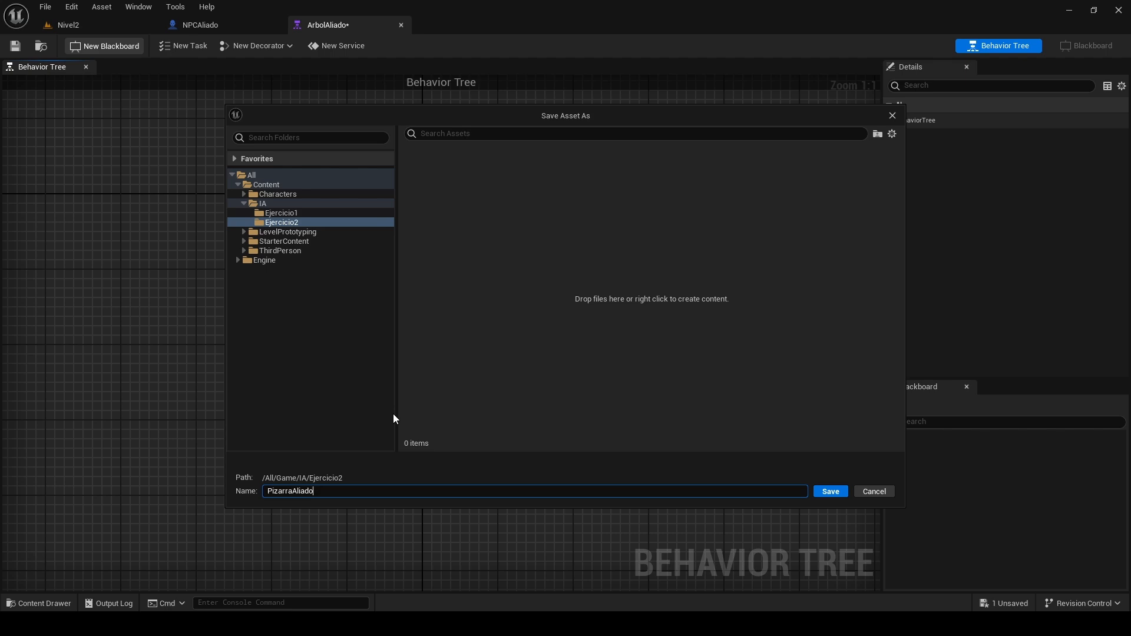
pyautogui.press('Return')
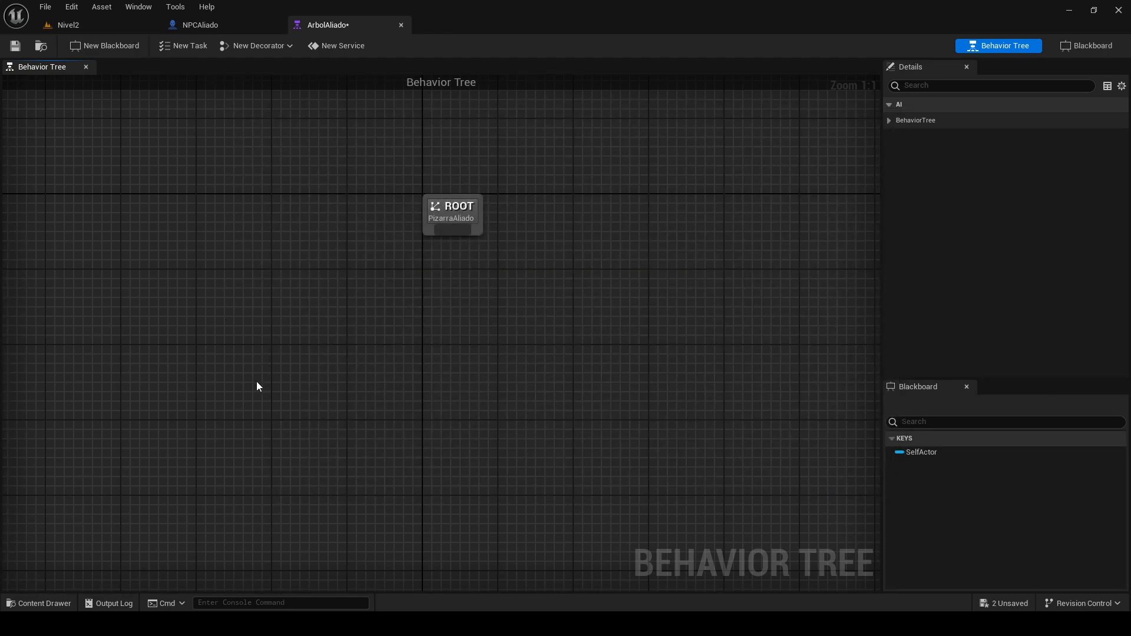
# Examine the new assets in Ejercicio2 and compare the Behavior Tree and Blackboard modes of ArbolAliado
pyautogui.click(112, 25)
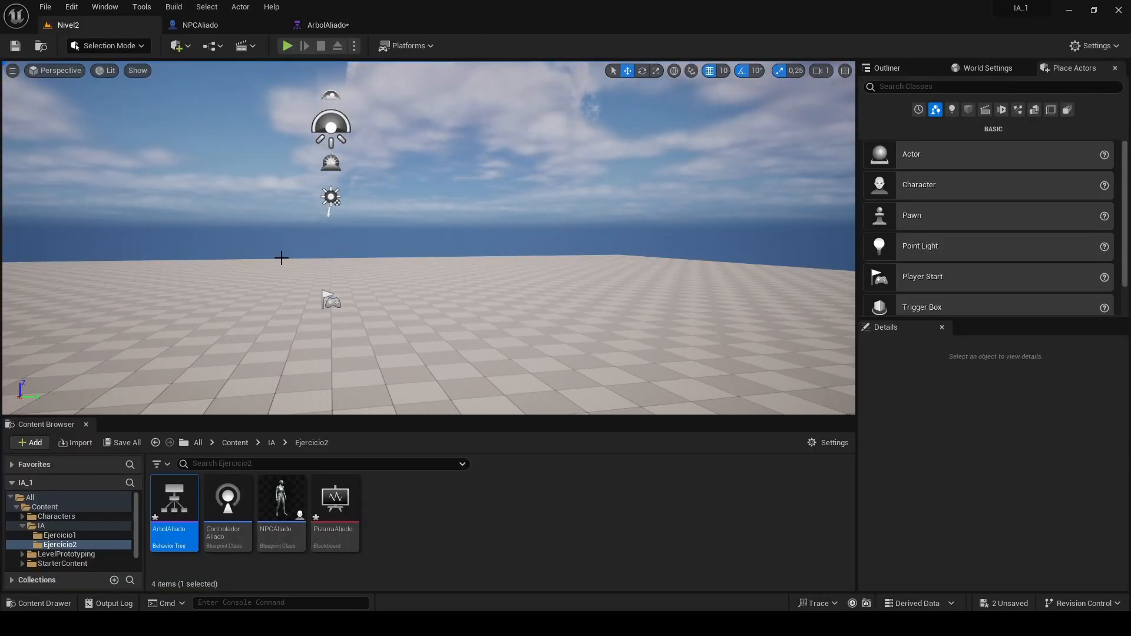
pyautogui.click(334, 31)
pyautogui.click(1066, 49)
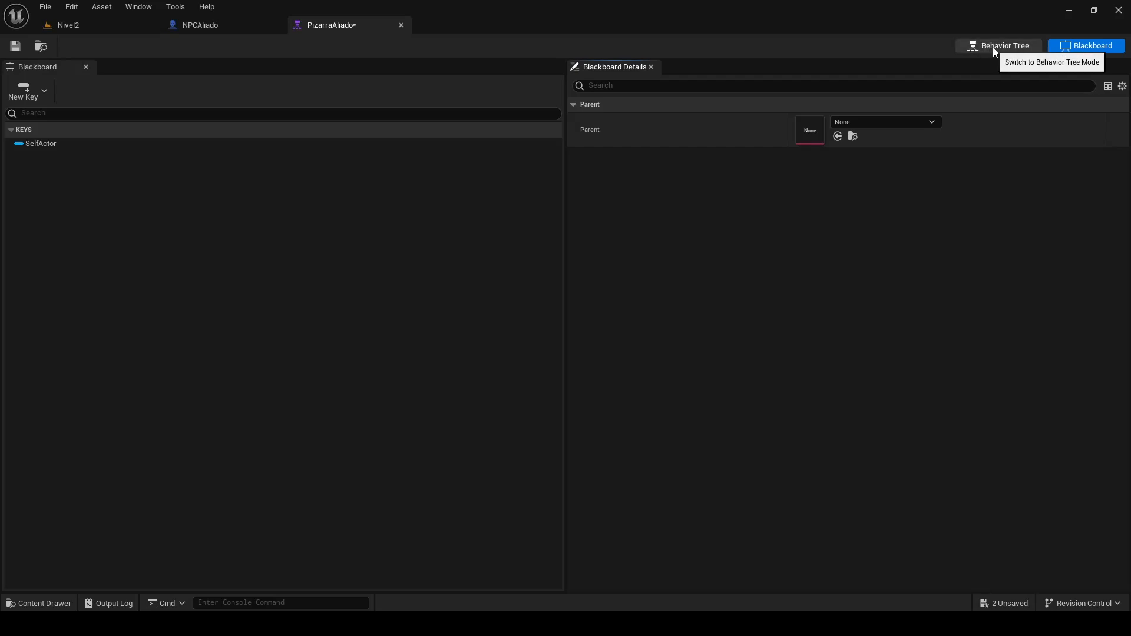
pyautogui.click(1022, 49)
pyautogui.click(1058, 49)
pyautogui.click(1005, 47)
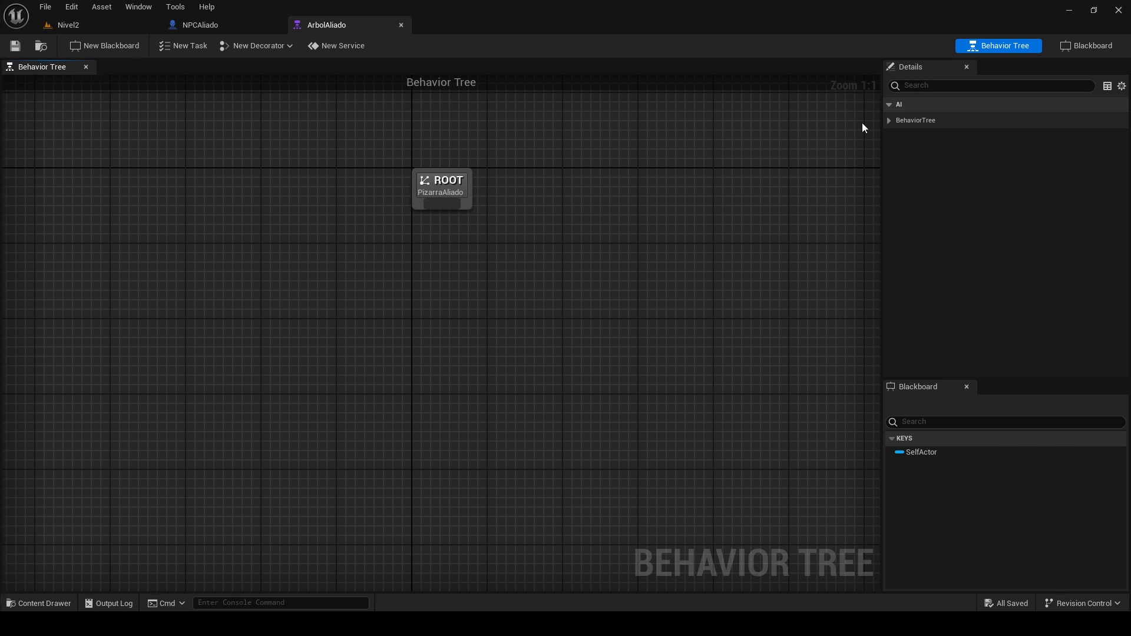
pyautogui.click(1087, 46)
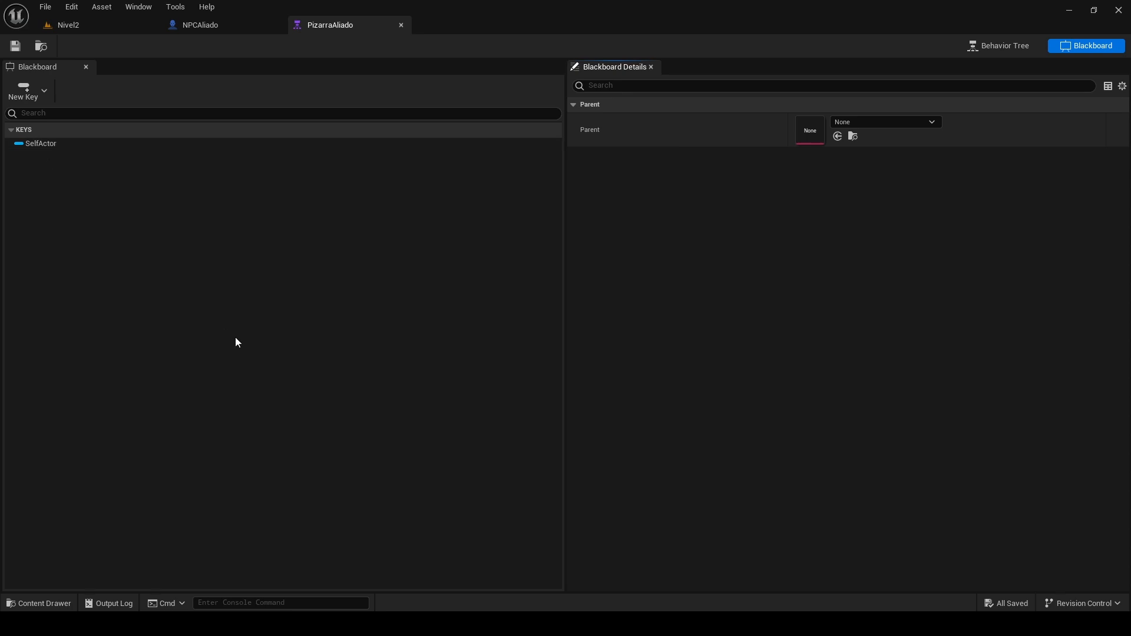
pyautogui.click(990, 46)
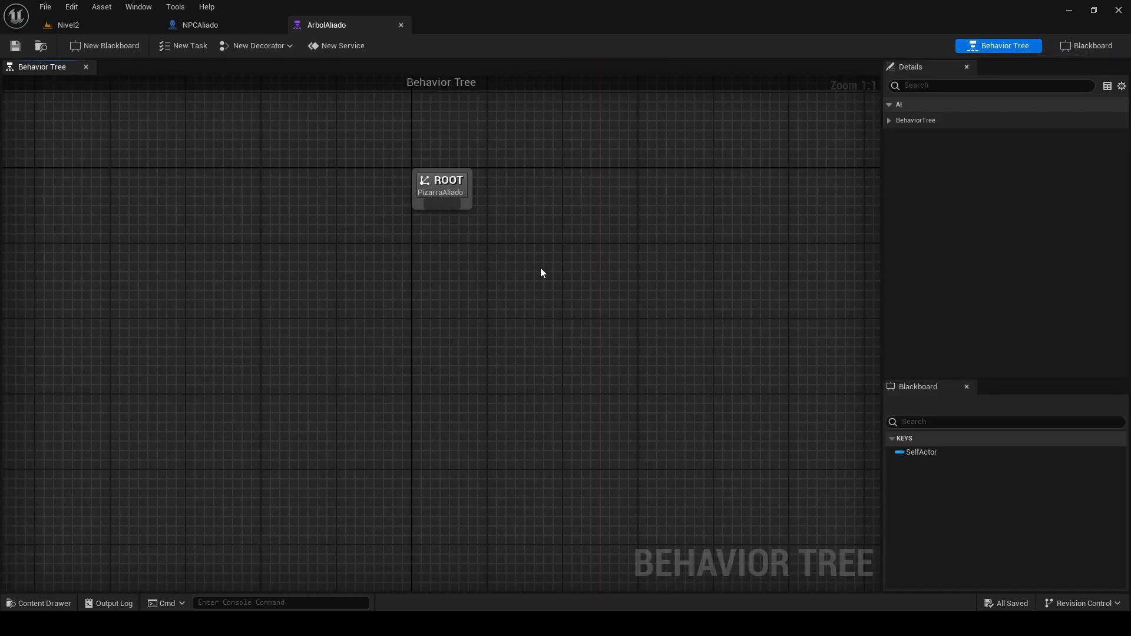
# Open the ControladorAliado Blueprint and add an Event On Possess node to its event graph
pyautogui.click(69, 24)
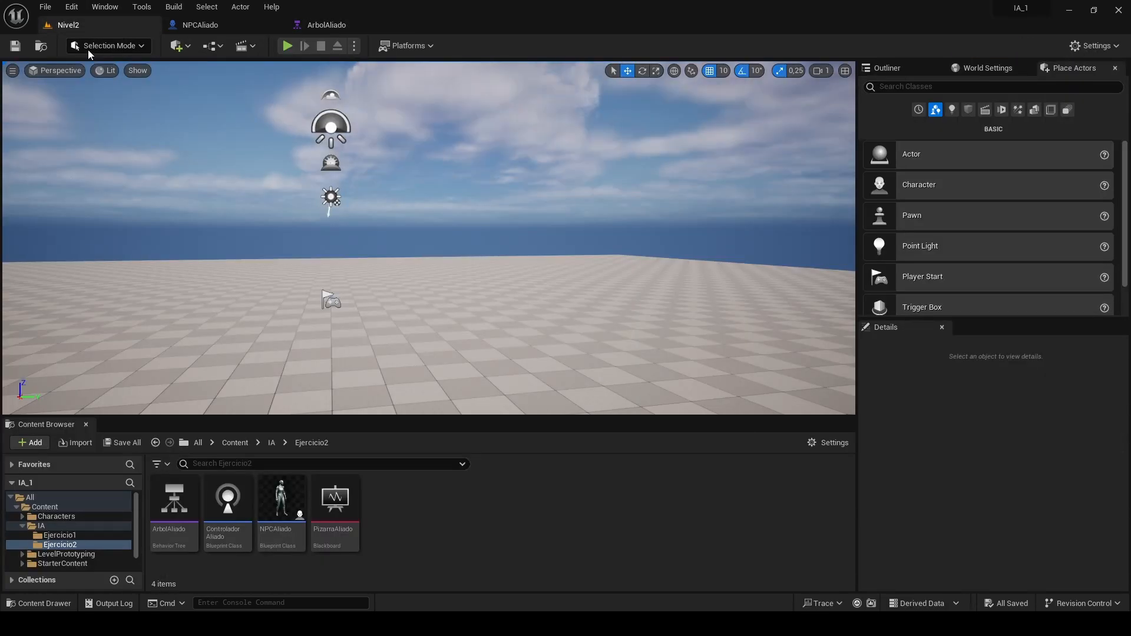
pyautogui.doubleClick(227, 508)
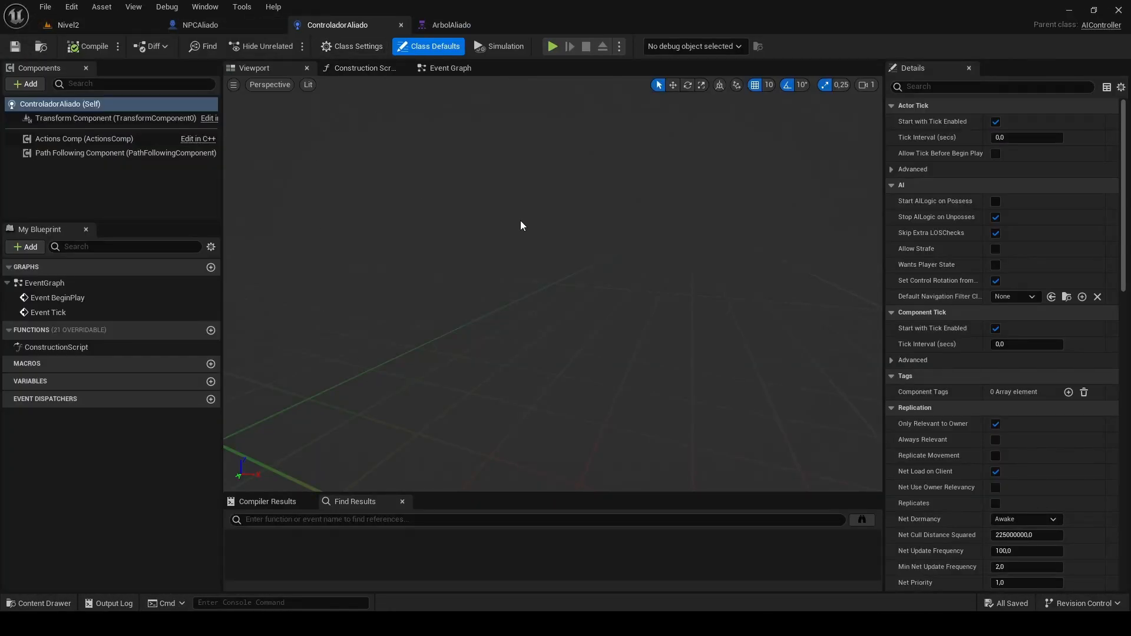
pyautogui.click(453, 69)
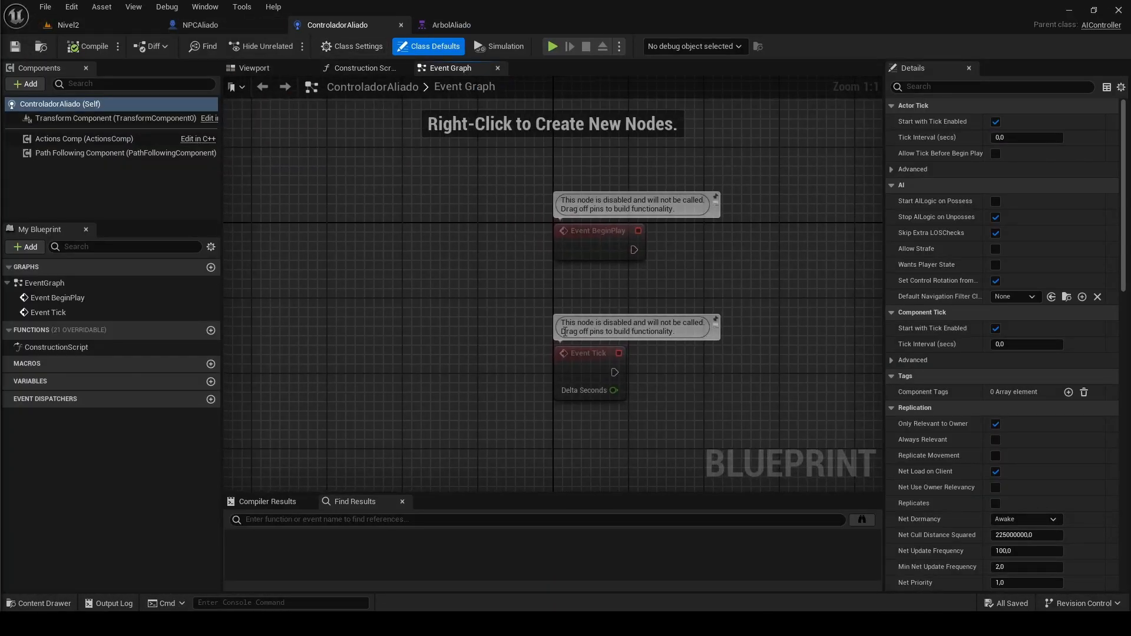
pyautogui.rightClick(462, 352)
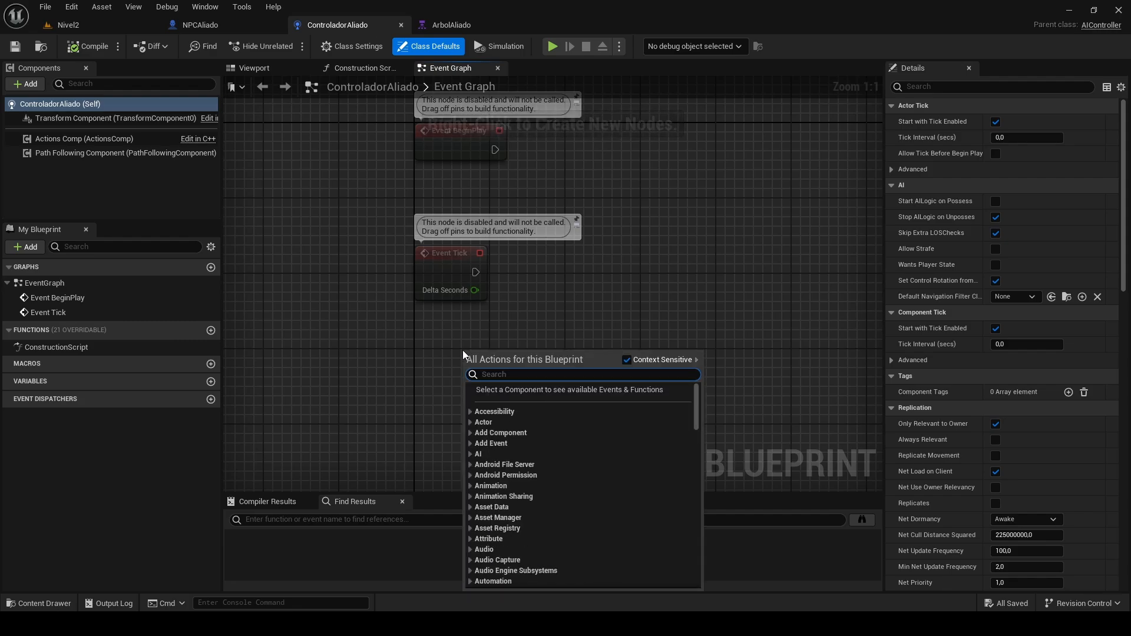
pyautogui.write('on poss')
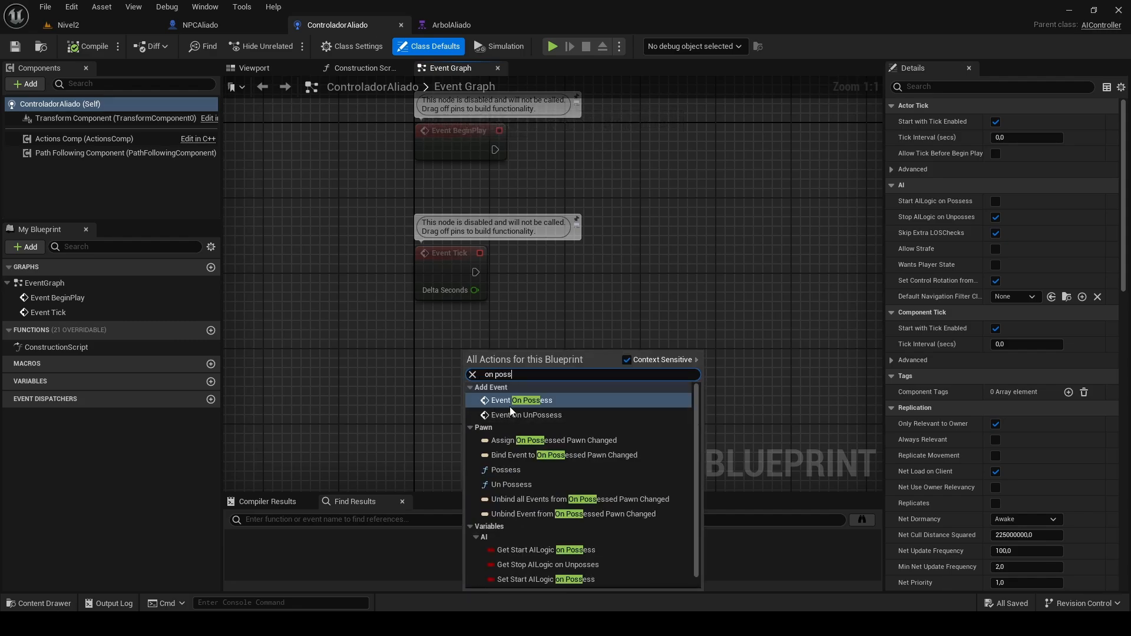
pyautogui.click(519, 400)
pyautogui.click(585, 351)
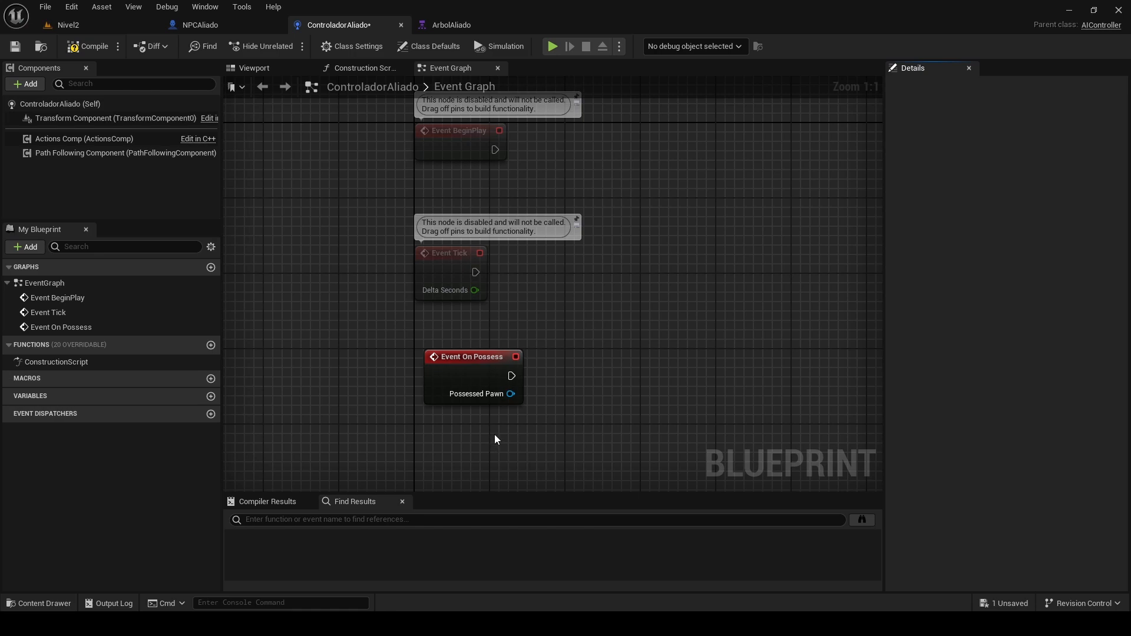
# Connect a Run Behavior Tree node to Event On Possess's execution output and set its BTAsset to ArbolAliado
pyautogui.moveTo(508, 379); pyautogui.dragTo(572, 350)
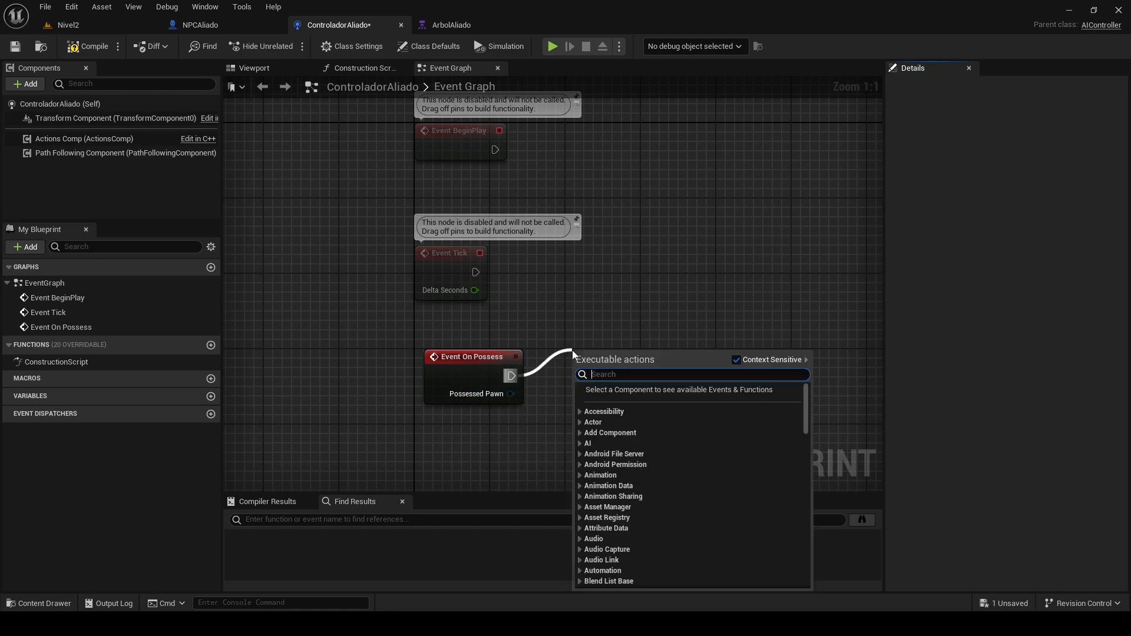
pyautogui.write('run behavior')
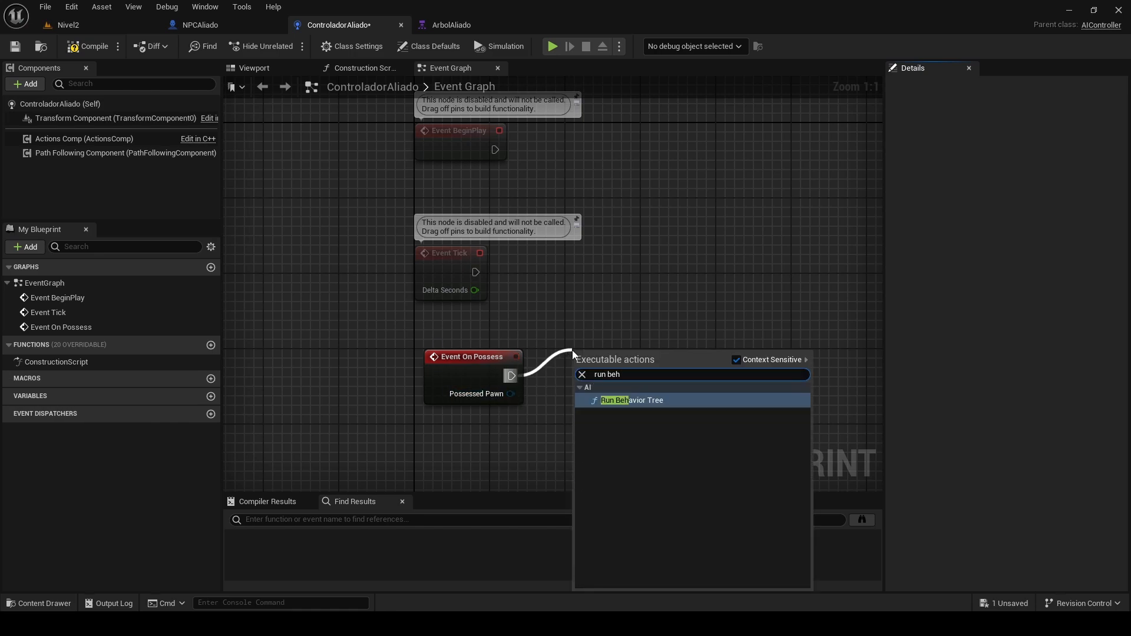
pyautogui.press('Return')
pyautogui.moveTo(572, 350); pyautogui.dragTo(581, 340)
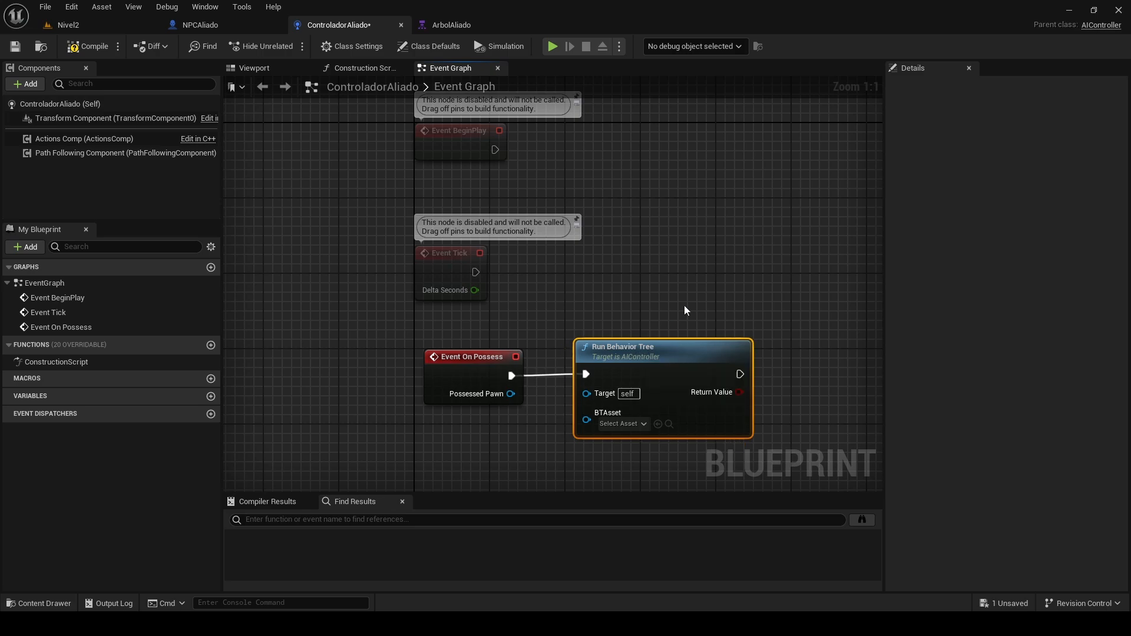
pyautogui.click(698, 298)
pyautogui.click(623, 424)
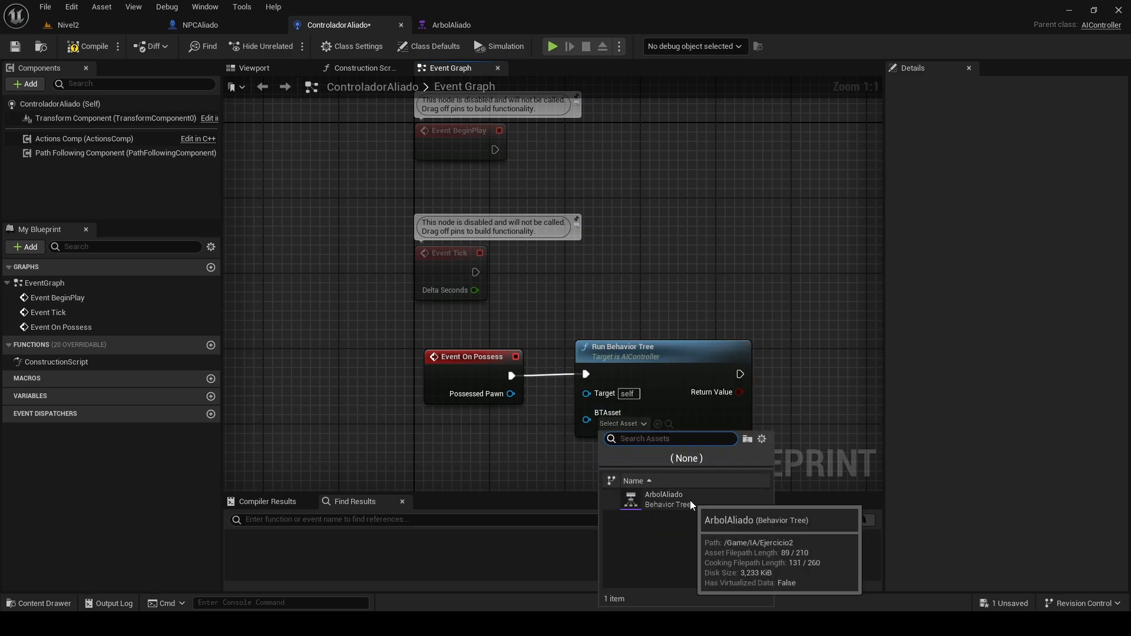
pyautogui.click(661, 502)
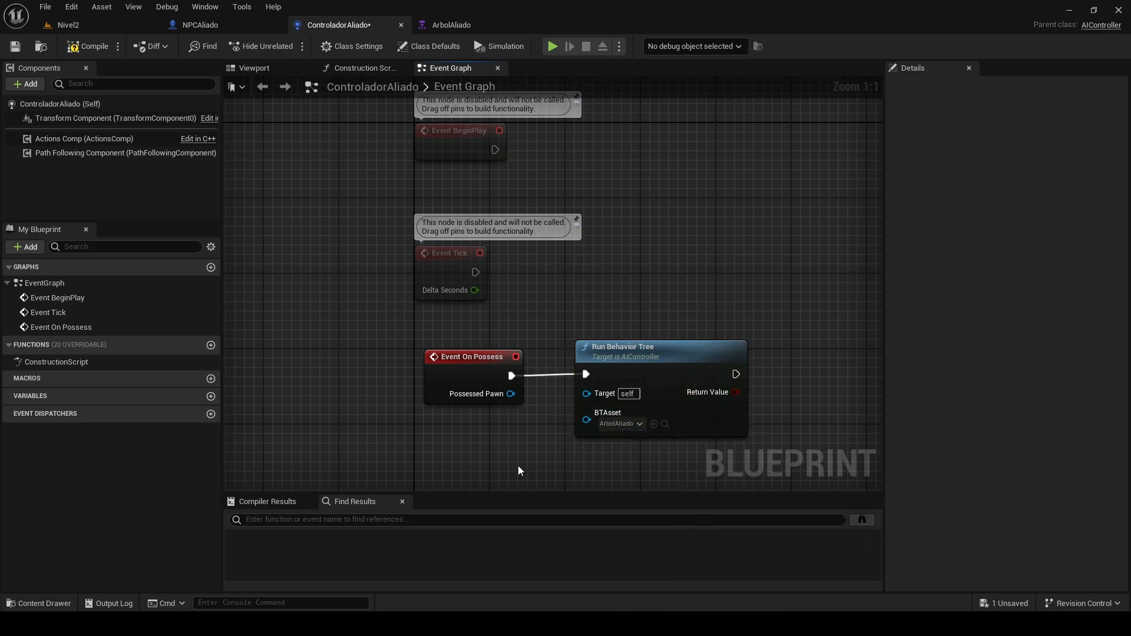